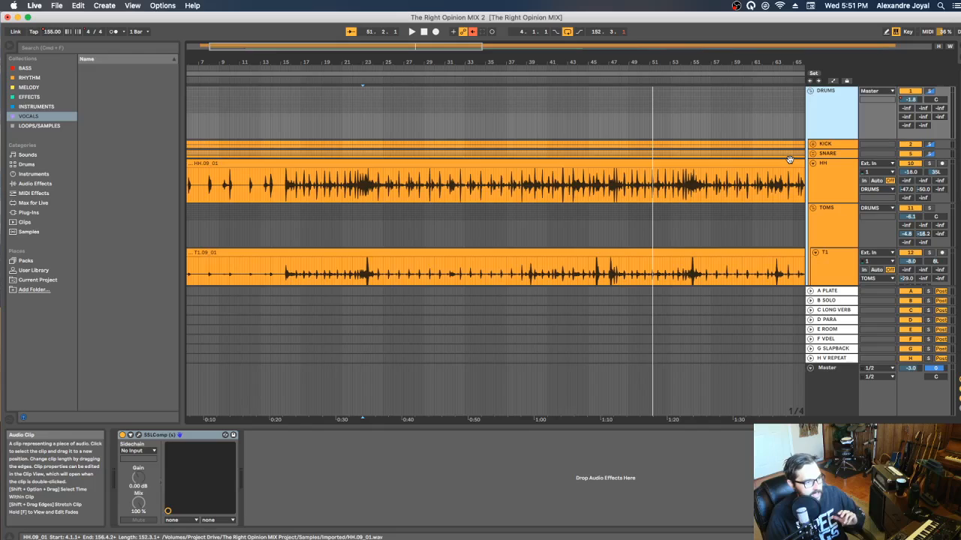
# - Play the song with the DRUMS group soloed and narrow the solo to the HH track
pyautogui.press('space')
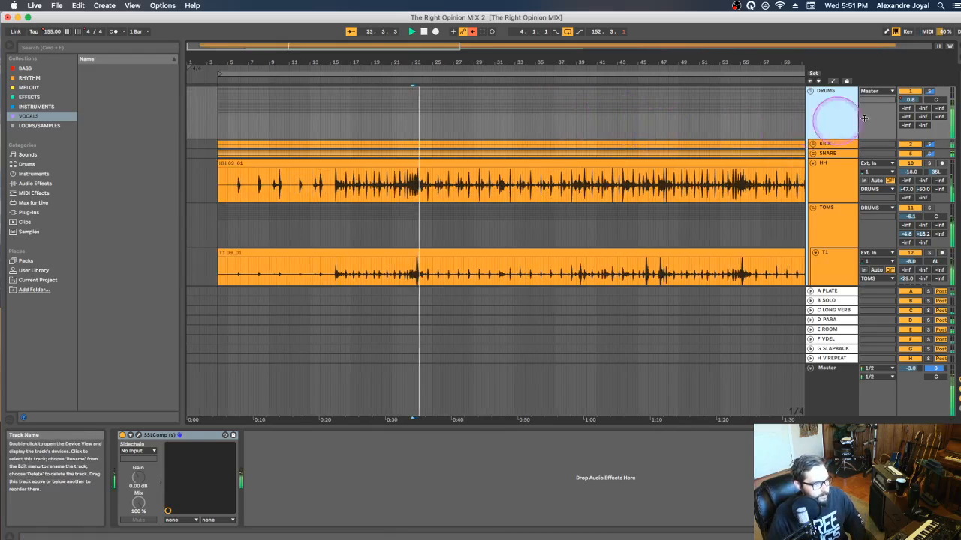
pyautogui.click(929, 93)
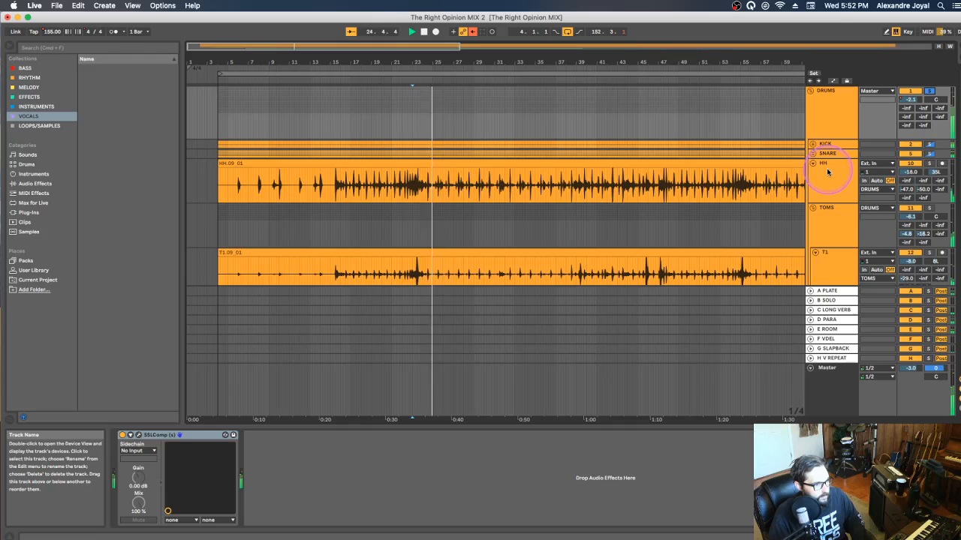
pyautogui.click(930, 163)
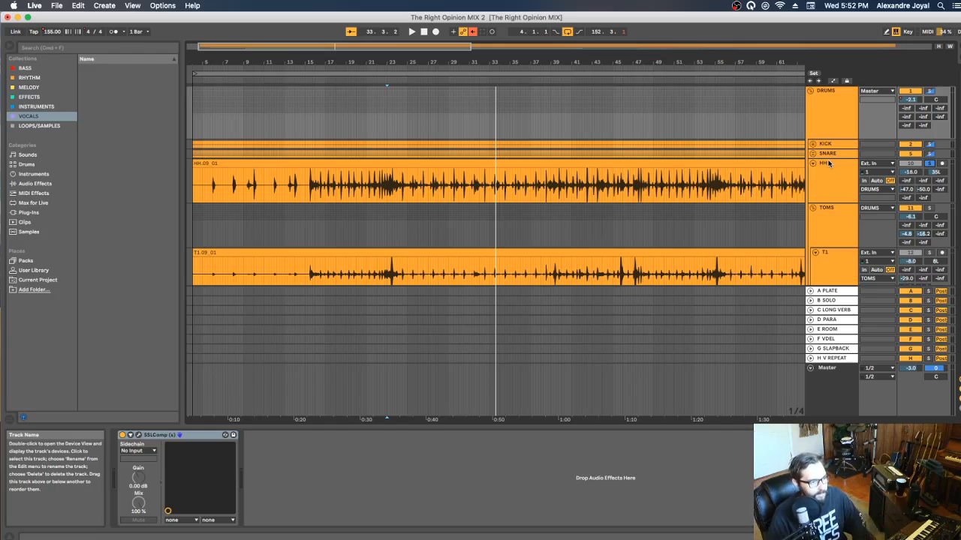
# - Open the HH track's SSL channel plug-in and audition the hi-hat with the plug-in bypassed and re-enabled
pyautogui.click(832, 179)
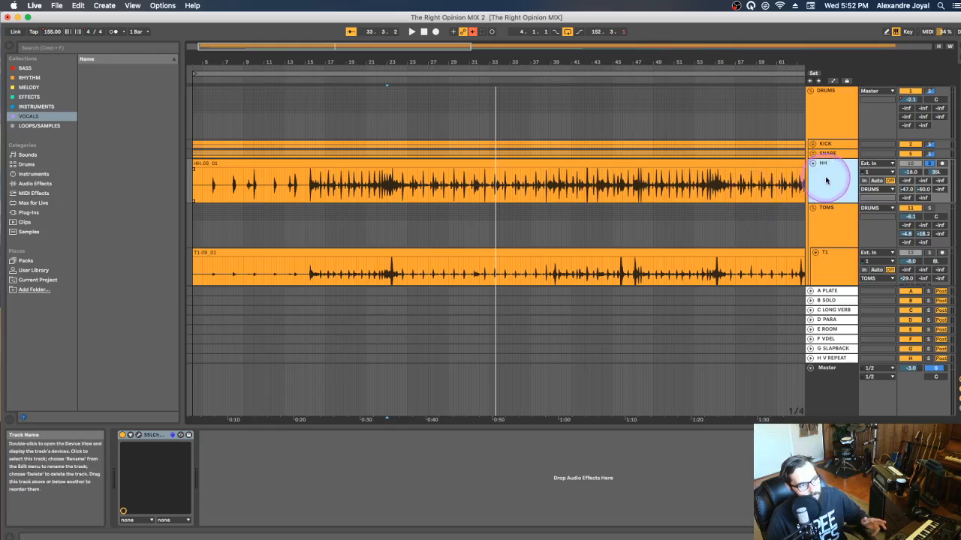
pyautogui.click(139, 436)
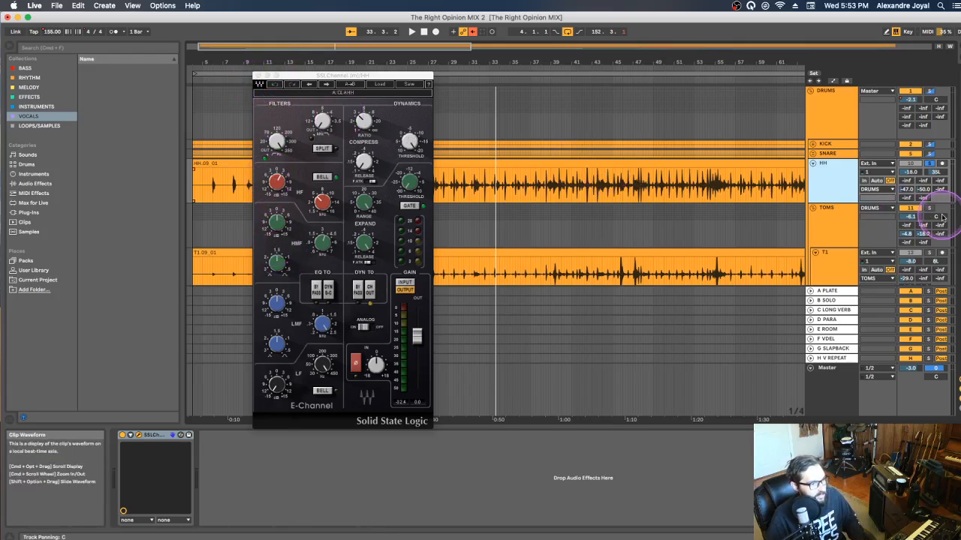
pyautogui.click(907, 165)
pyautogui.press('space')
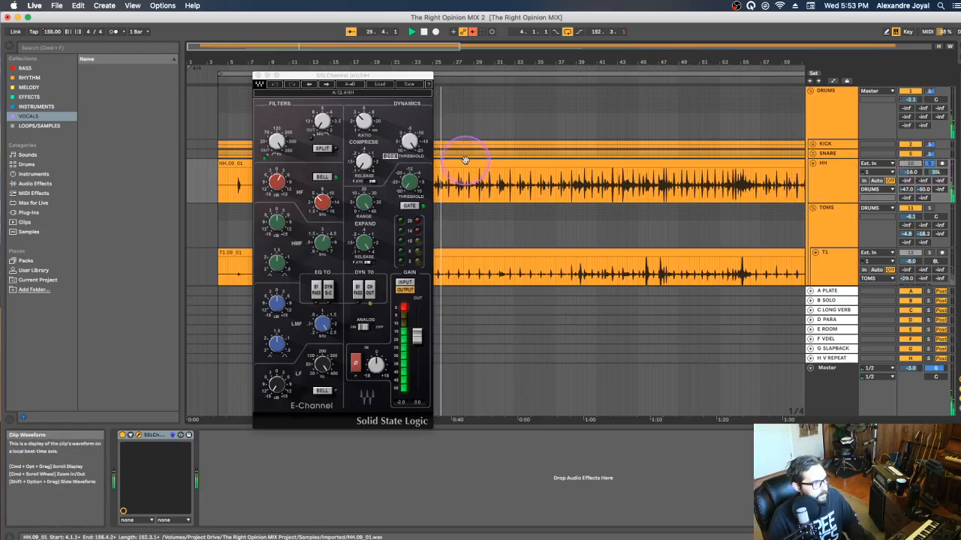
pyautogui.click(122, 435)
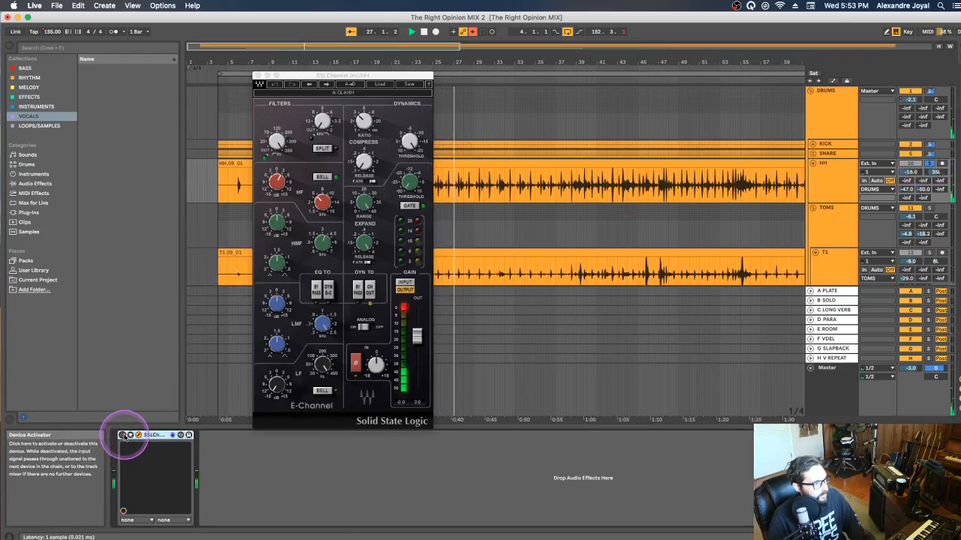
pyautogui.click(123, 435)
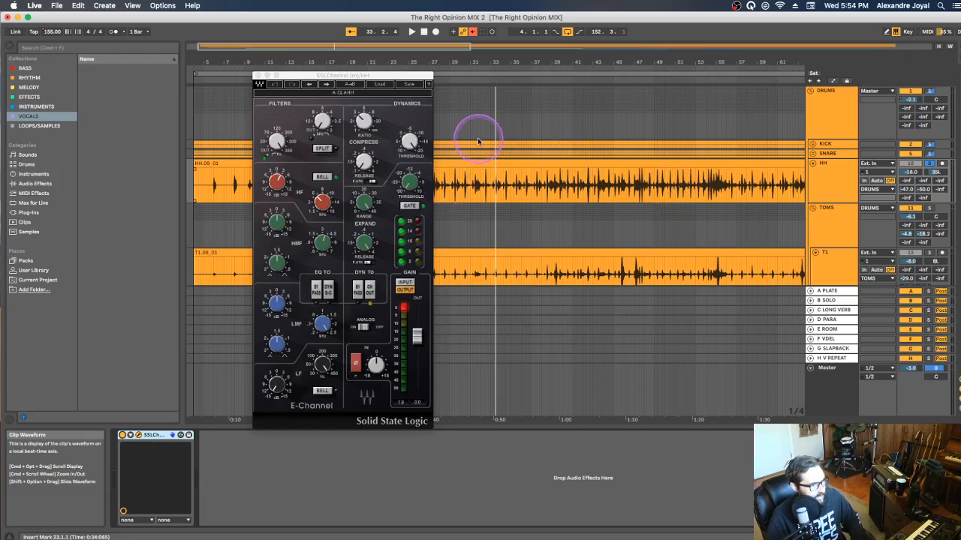
pyautogui.click(258, 76)
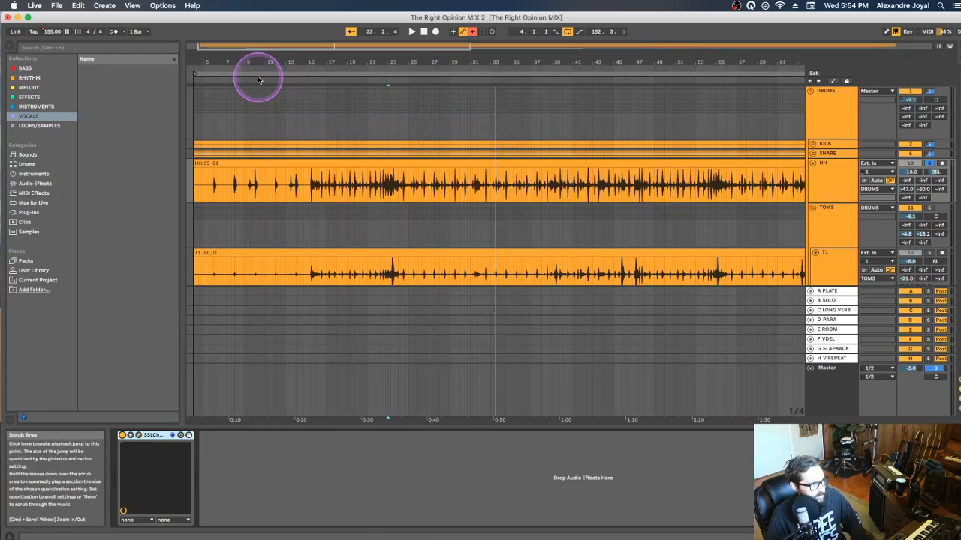
# - Solo the DRUMS group and compare the drum playback with the HH track muted and active
pyautogui.click(931, 91)
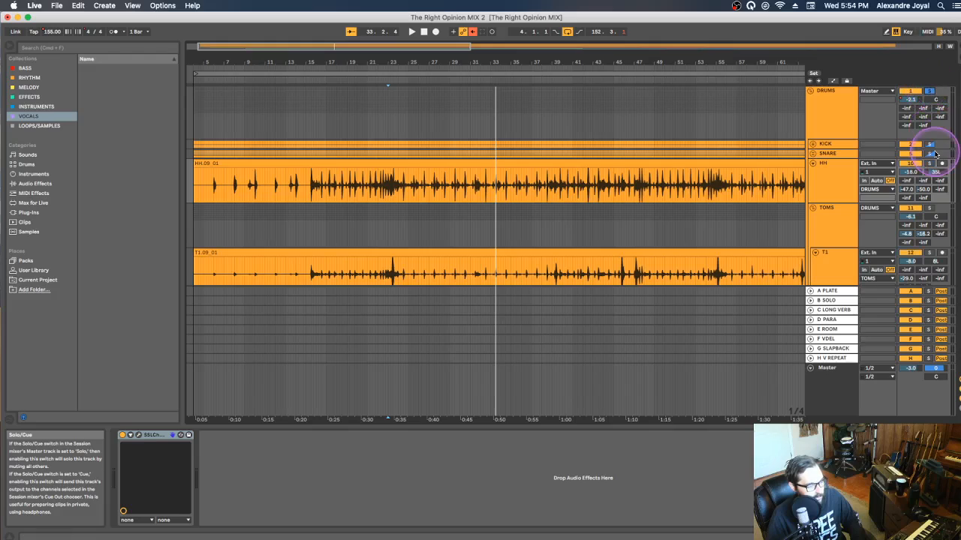
pyautogui.press('space')
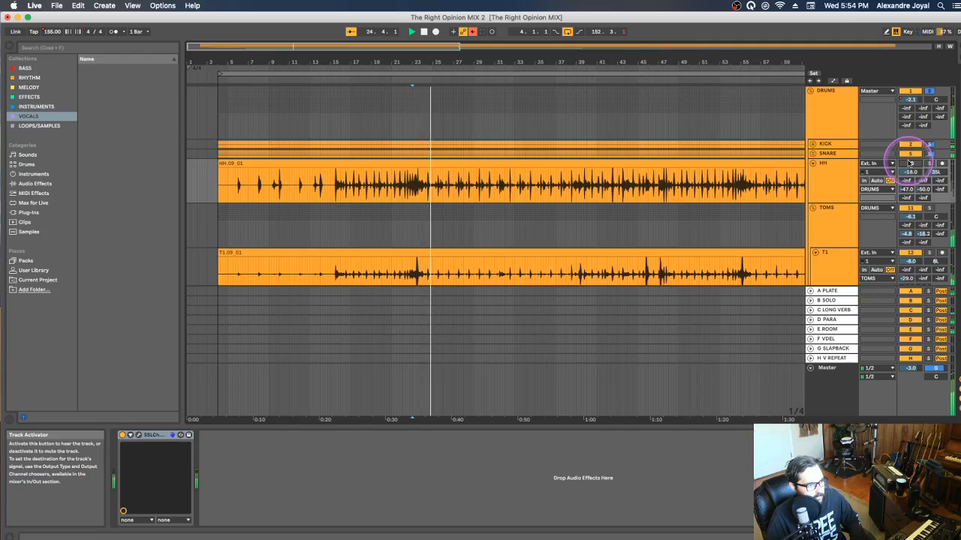
pyautogui.click(908, 163)
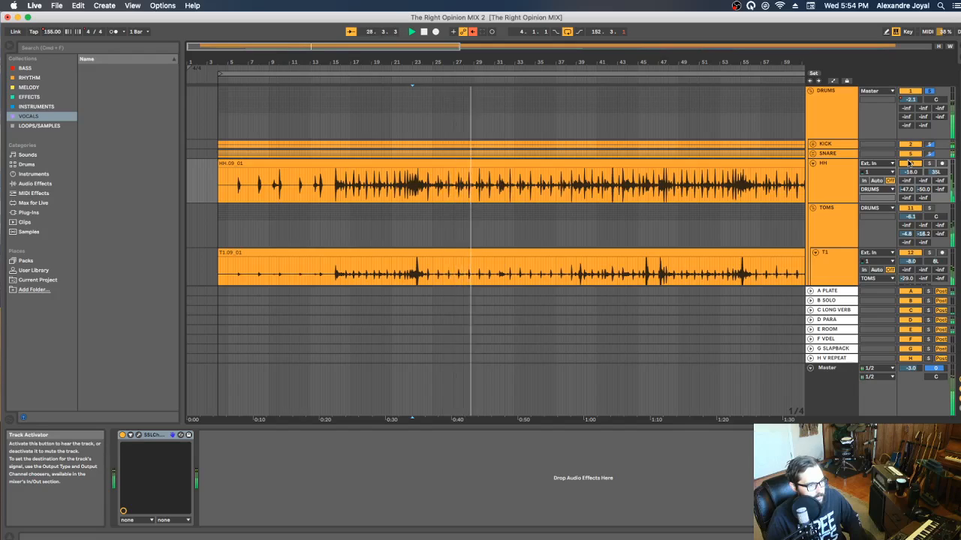
pyautogui.click(908, 163)
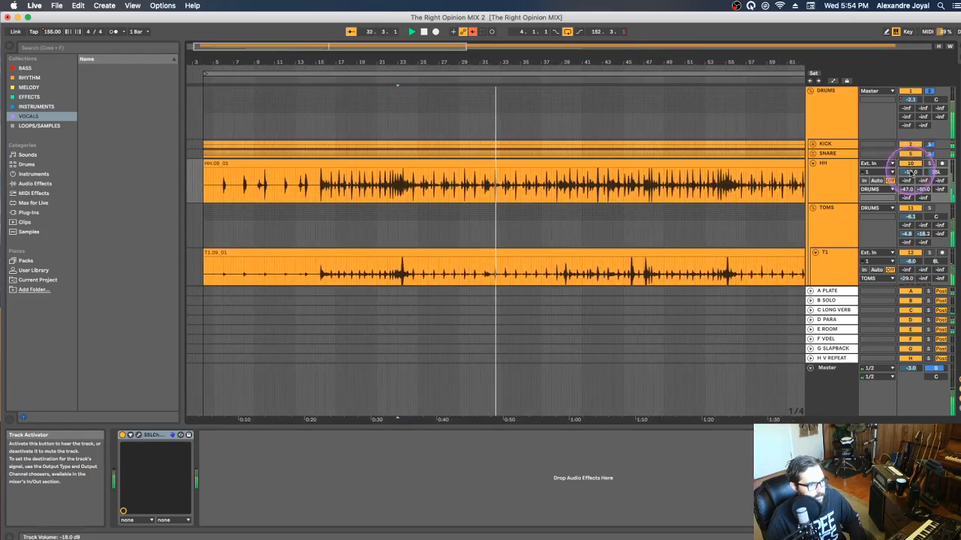
pyautogui.press('space')
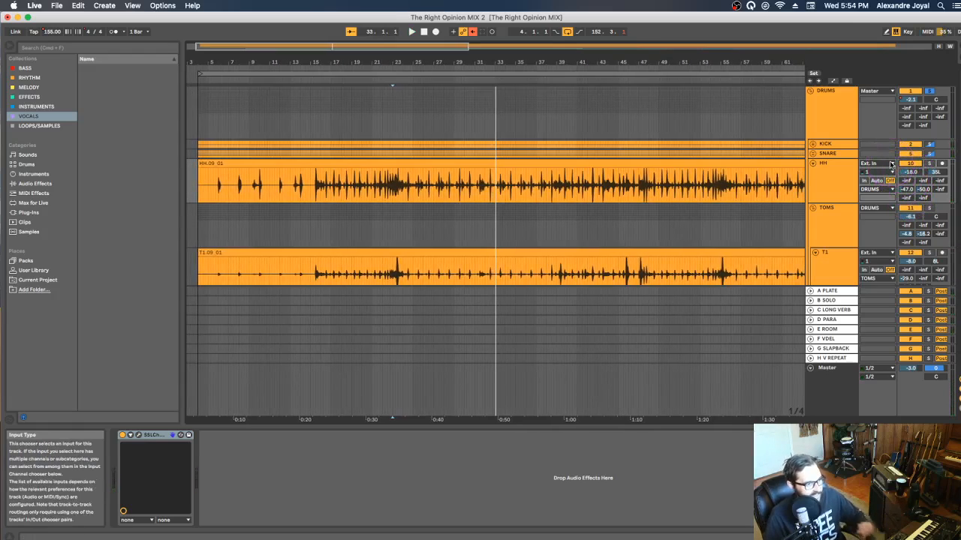
# - Fold the HH track and the TOMS group, and unfold the OH group to show its overhead tracks
pyautogui.click(830, 227)
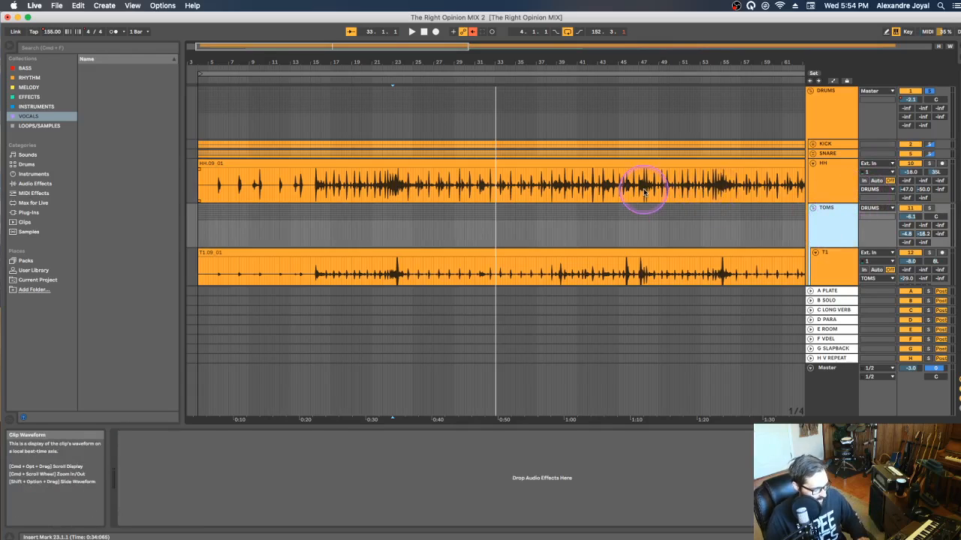
pyautogui.scroll(-5, 621, 181)
pyautogui.click(830, 207)
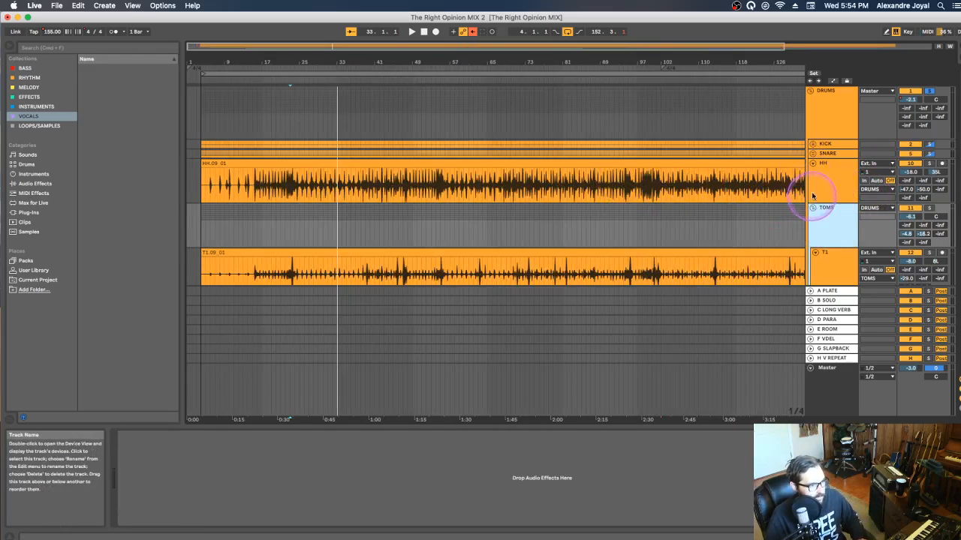
pyautogui.click(813, 164)
pyautogui.click(813, 173)
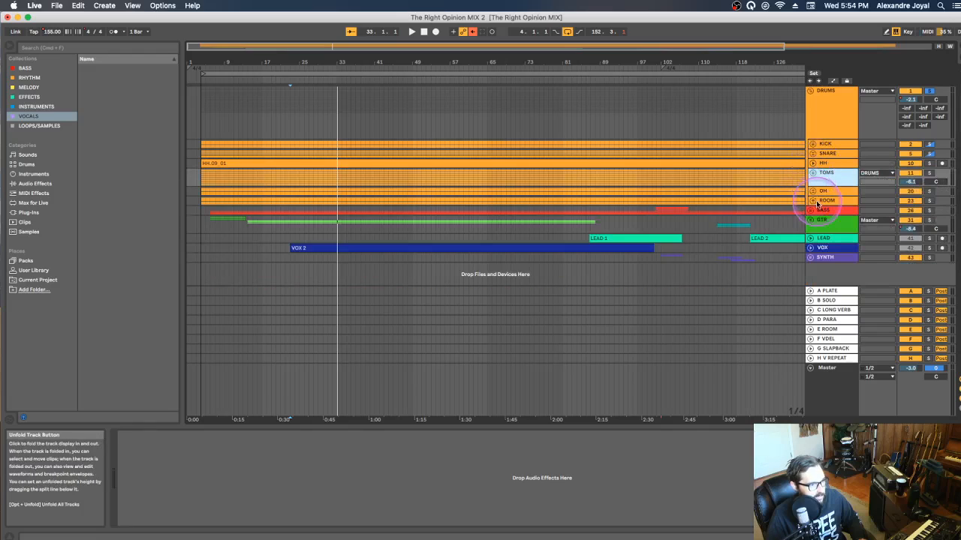
pyautogui.click(813, 191)
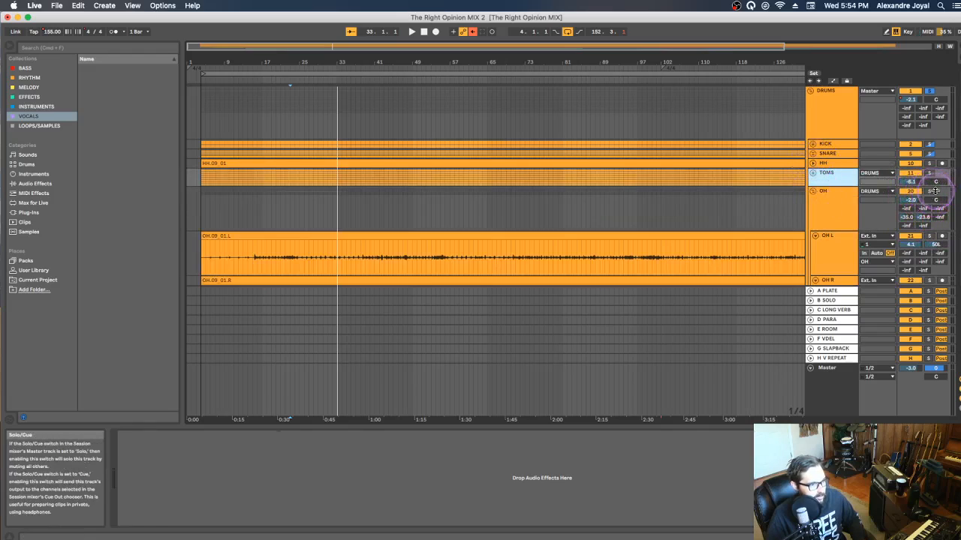
# - Solo the OH group and play it with its CLA-76 and REQ 4 plug-ins bypassed
pyautogui.click(930, 191)
pyautogui.press('space')
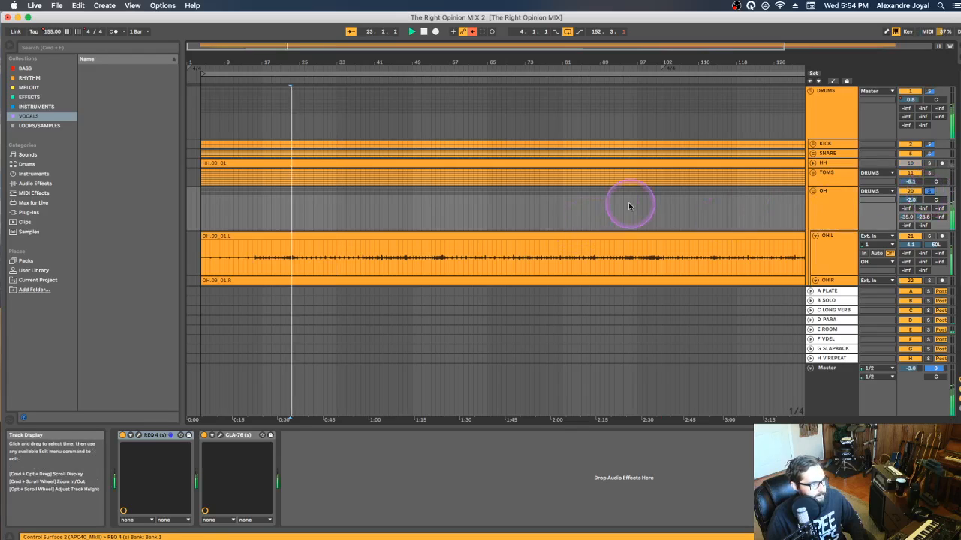
pyautogui.scroll(-3, 615, 208)
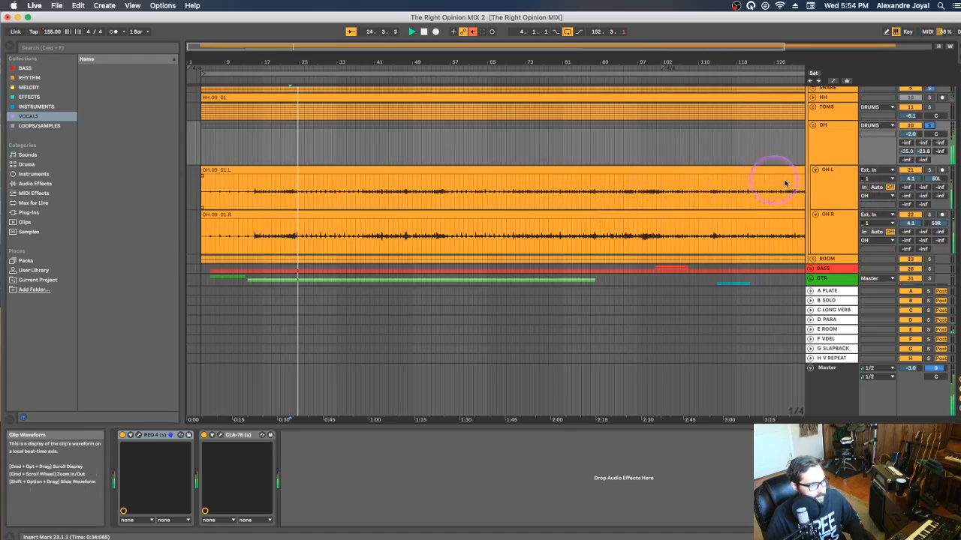
pyautogui.click(834, 141)
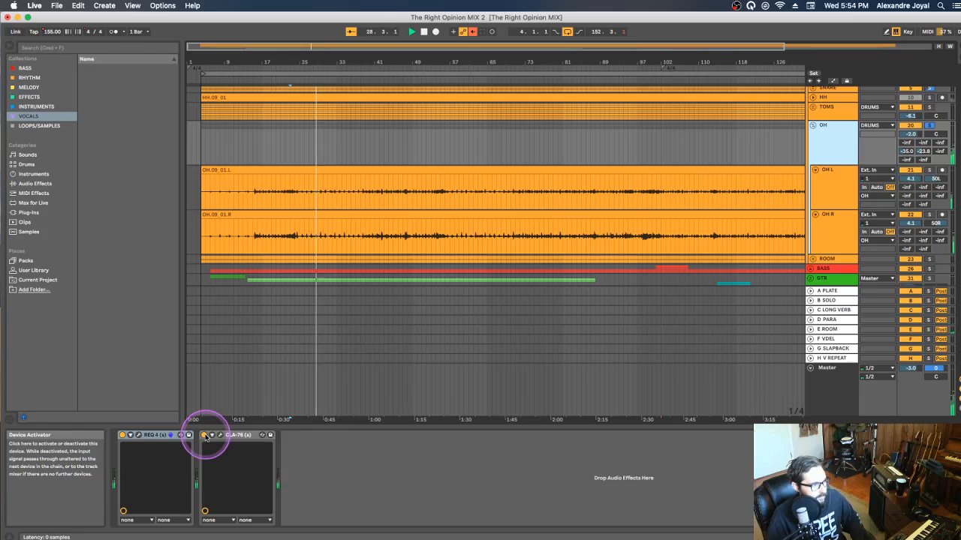
pyautogui.click(205, 436)
pyautogui.click(122, 435)
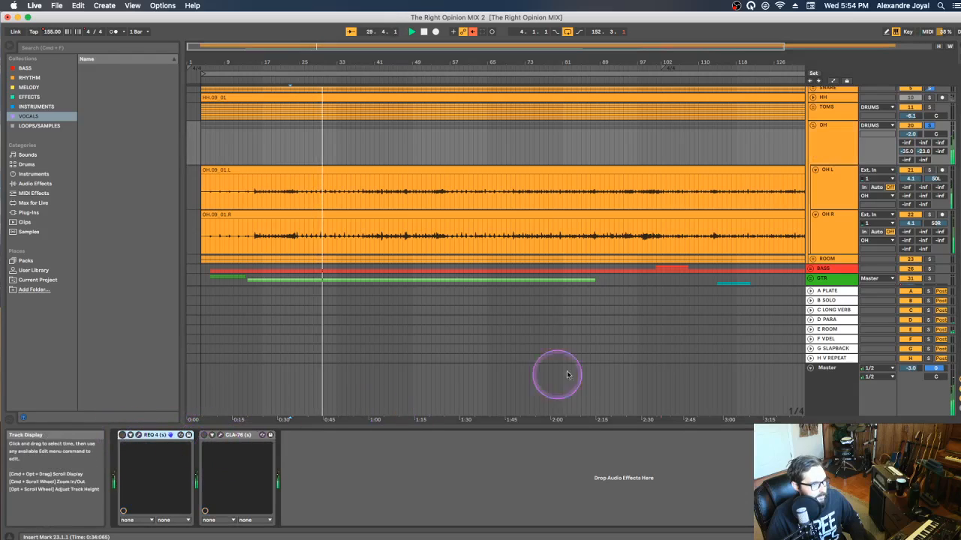
pyautogui.click(816, 139)
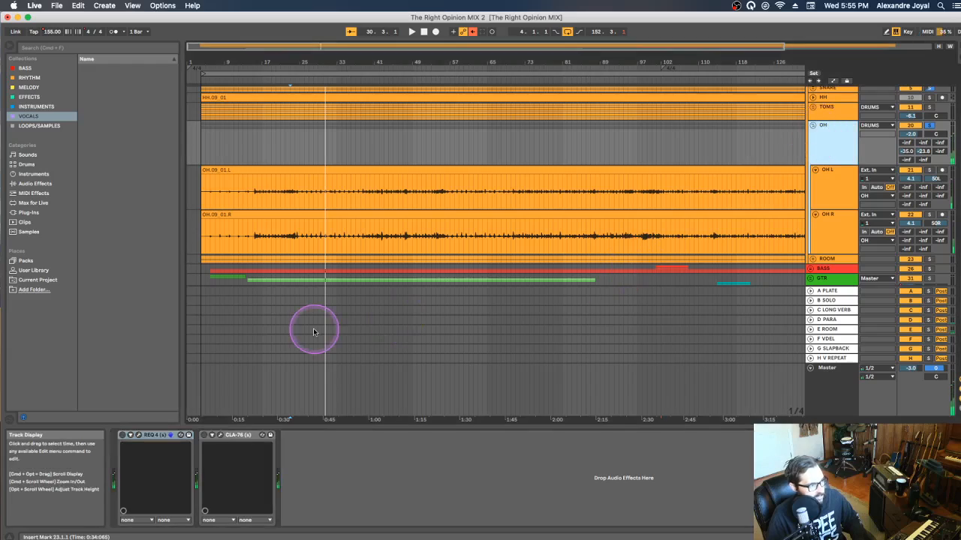
# - Re-enable REQ 4 on the OH group, expand its parameters and open its equalizer window
pyautogui.click(129, 437)
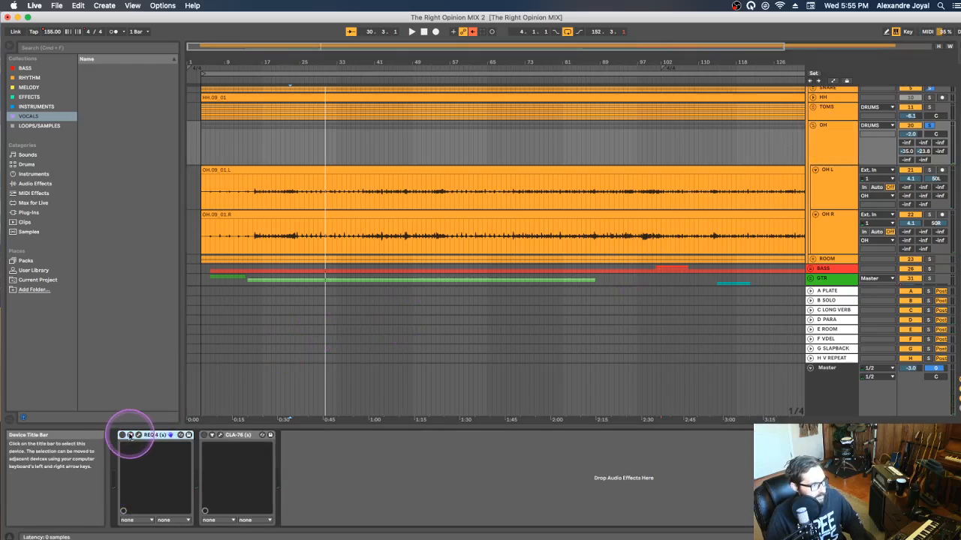
pyautogui.click(129, 435)
pyautogui.click(124, 435)
pyautogui.click(139, 435)
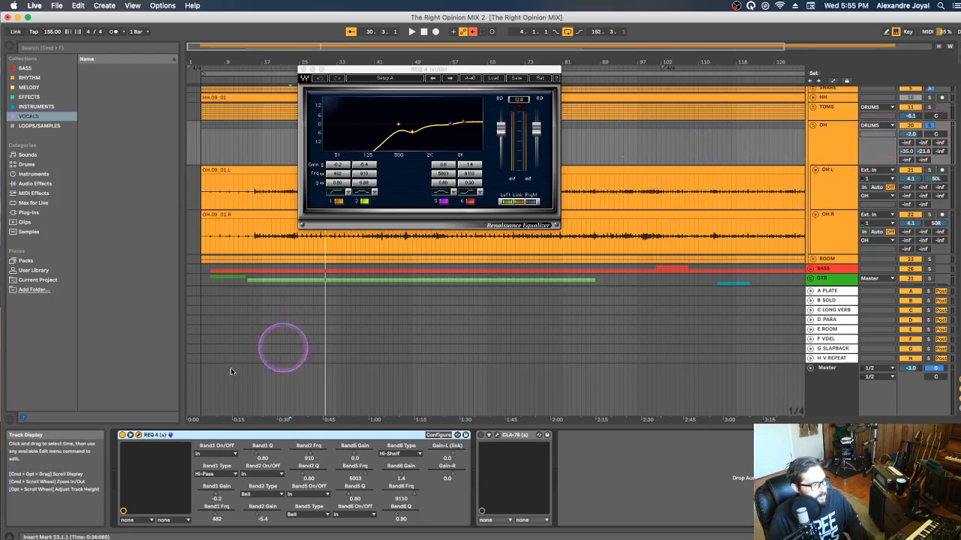
# - Audition the overheads while switching REQ 4's bands 1 and 2 off and on, leaving both enabled
pyautogui.press('space')
pyautogui.click(337, 202)
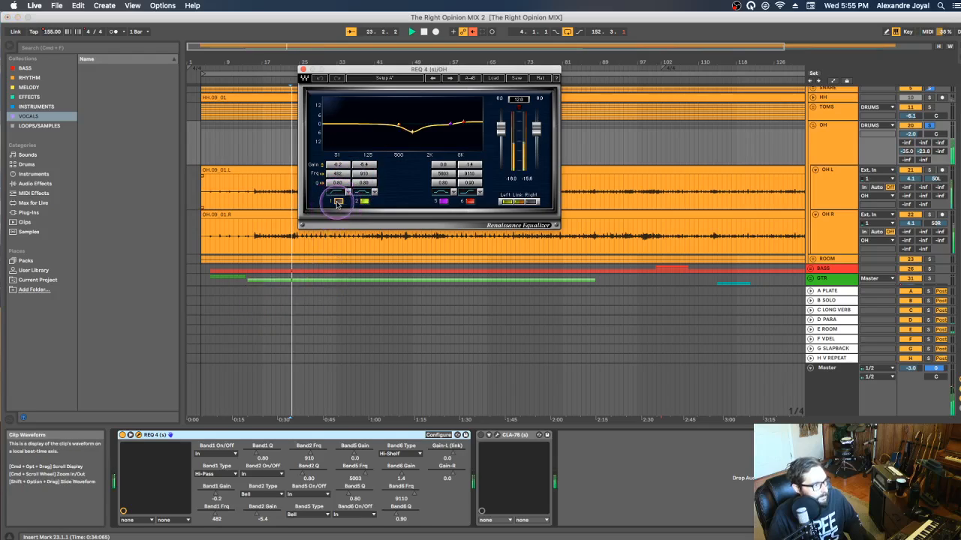
pyautogui.click(363, 201)
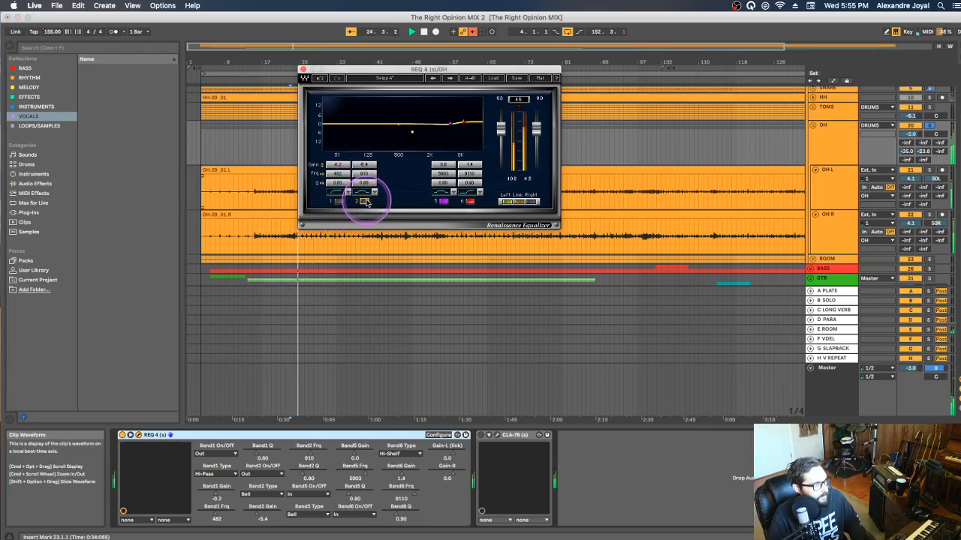
pyautogui.click(338, 202)
pyautogui.click(338, 202)
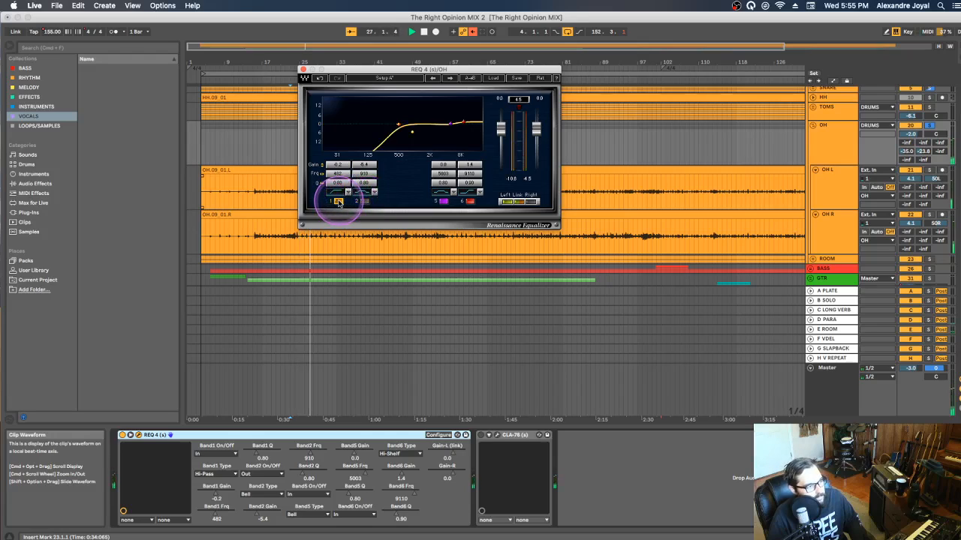
pyautogui.click(339, 202)
pyautogui.click(339, 202)
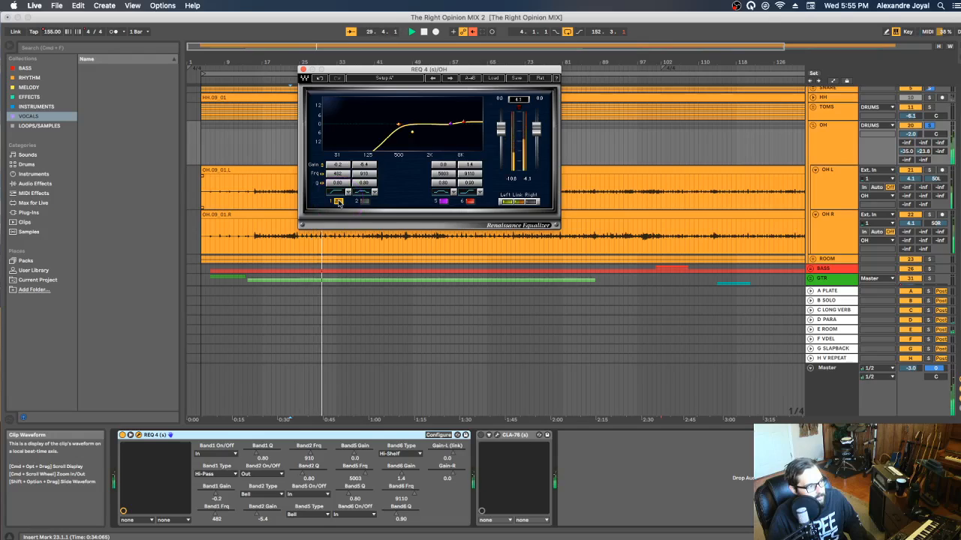
pyautogui.click(364, 202)
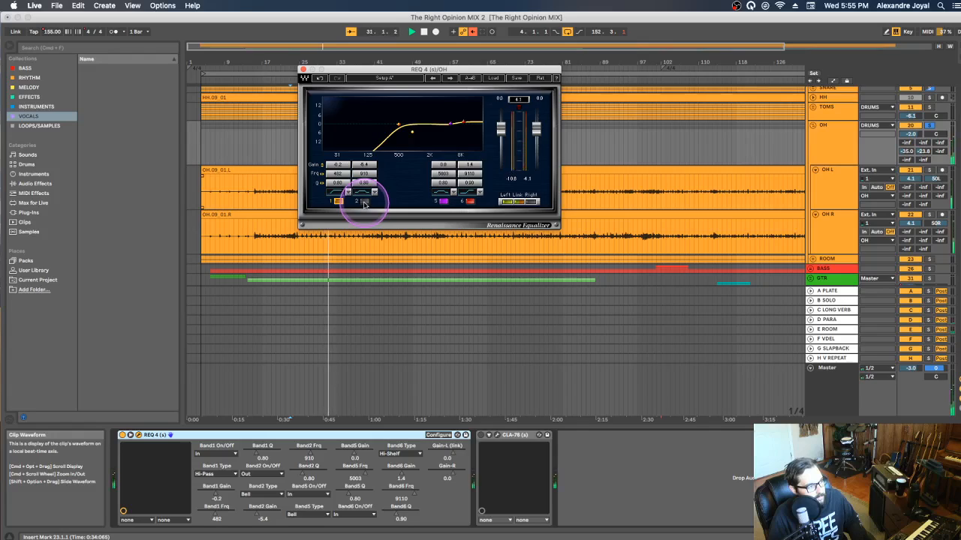
pyautogui.click(364, 203)
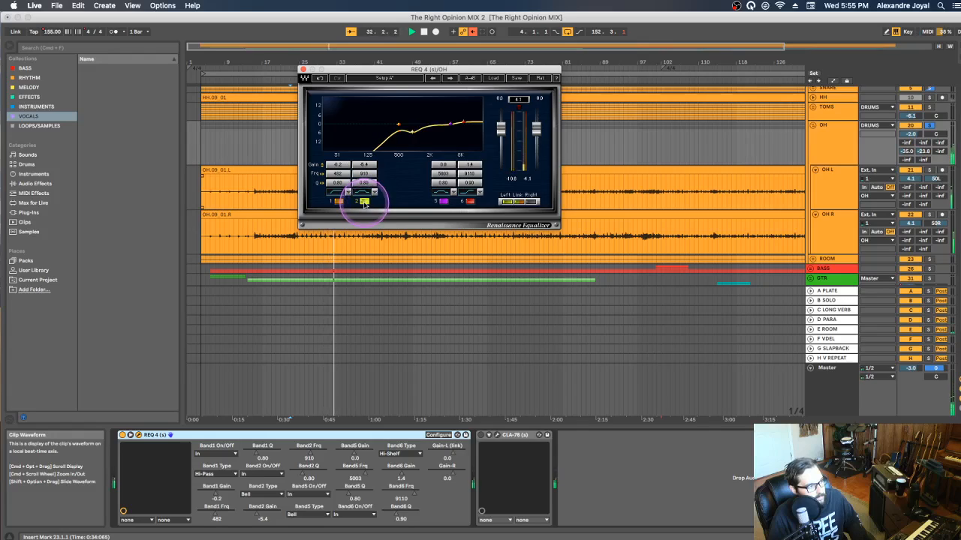
# - Set REQ 4's band 2 to about -7.2 dB at 834 Hz and compare the sound with band 6 off and on
pyautogui.moveTo(413, 134); pyautogui.dragTo(406, 155)
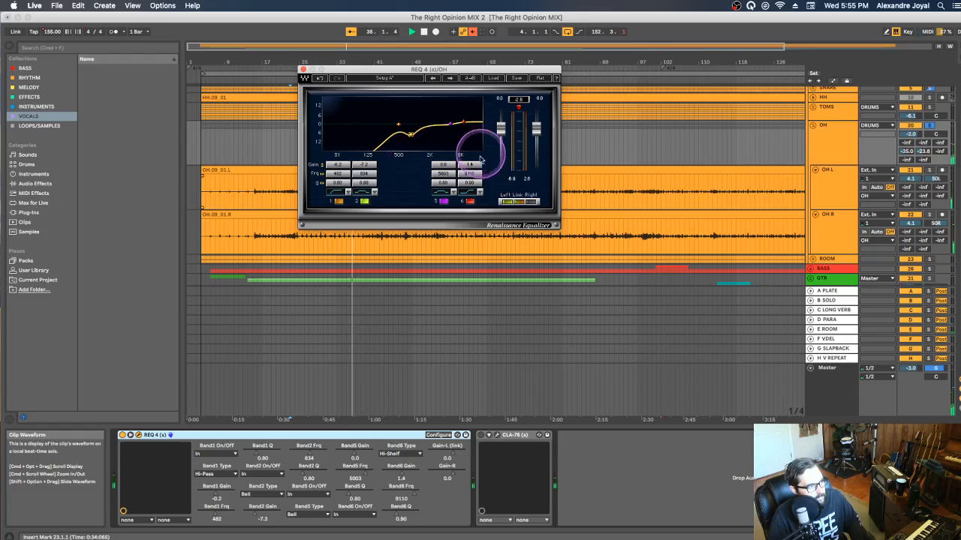
pyautogui.click(471, 202)
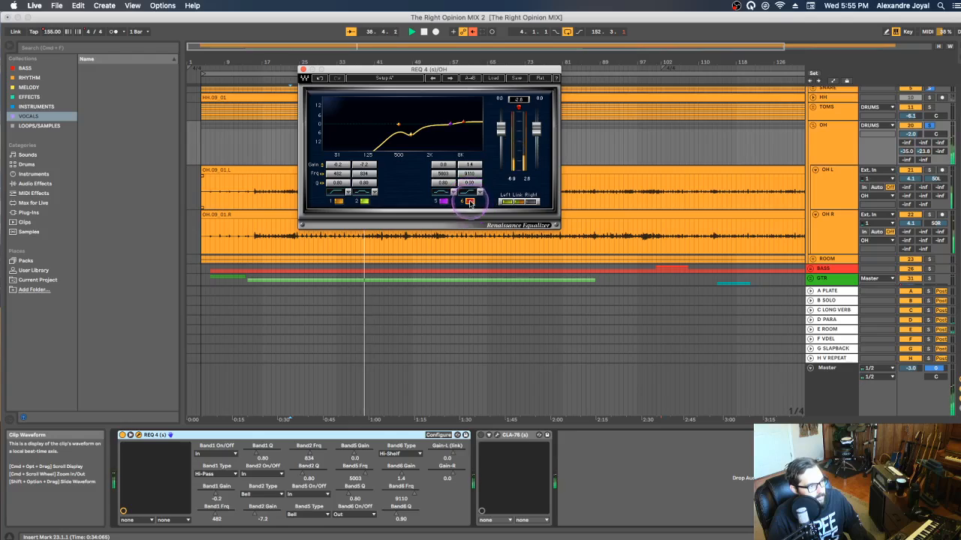
pyautogui.click(470, 202)
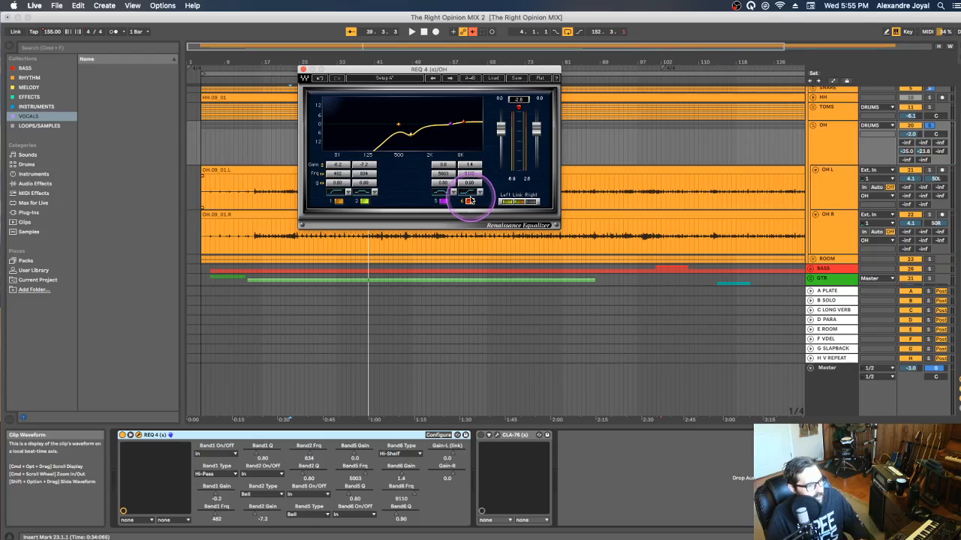
pyautogui.click(303, 69)
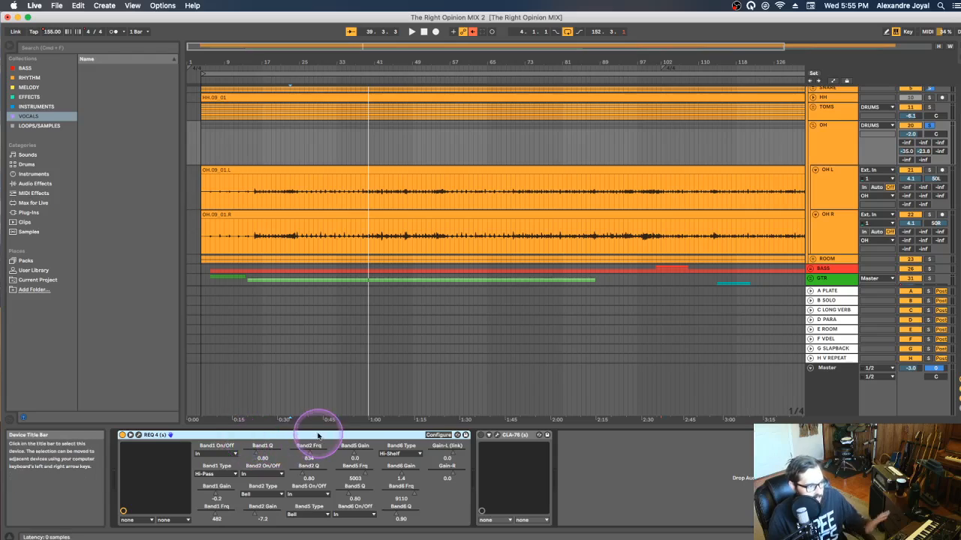
# - Re-enable CLA-76 on the OH group and open its compressor window, moving it clear of the tracks
pyautogui.click(502, 436)
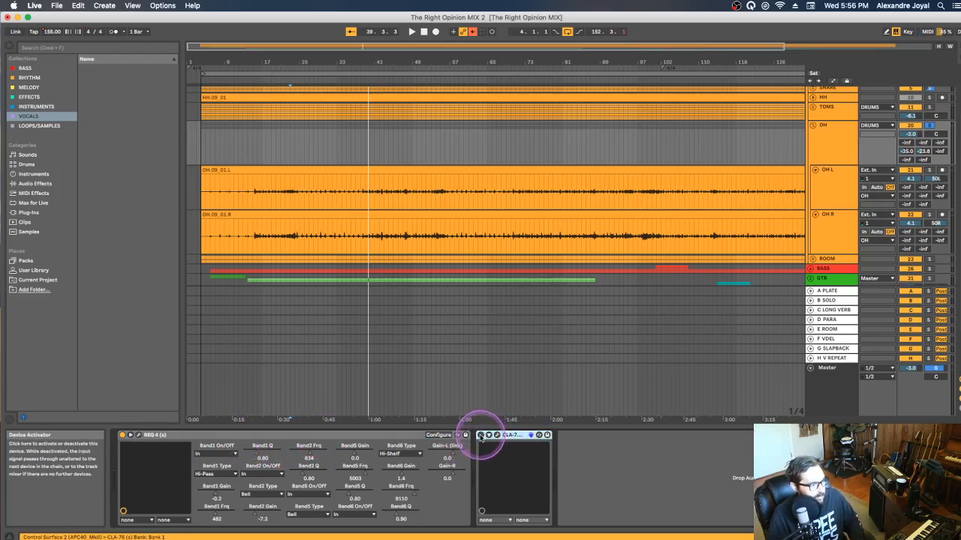
pyautogui.click(481, 435)
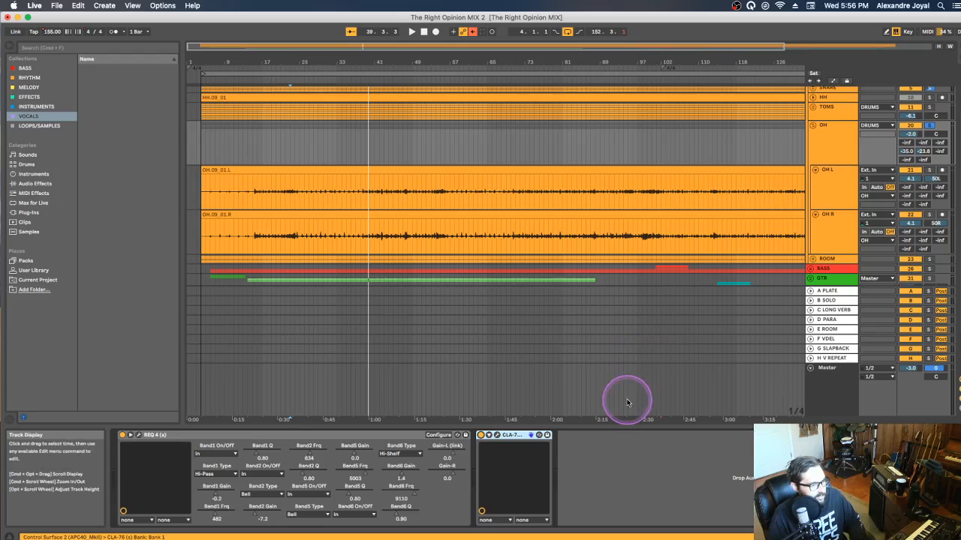
pyautogui.click(497, 436)
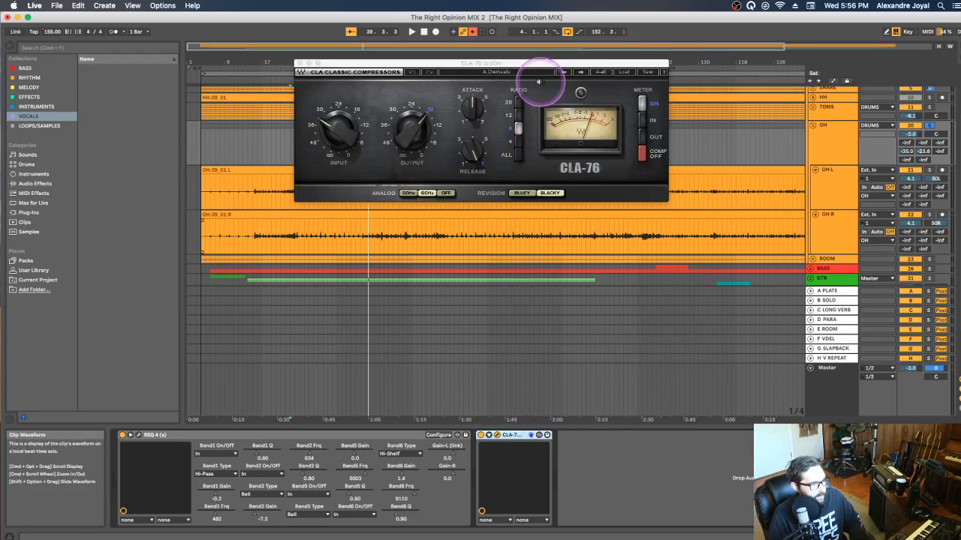
pyautogui.moveTo(525, 65); pyautogui.dragTo(402, 47)
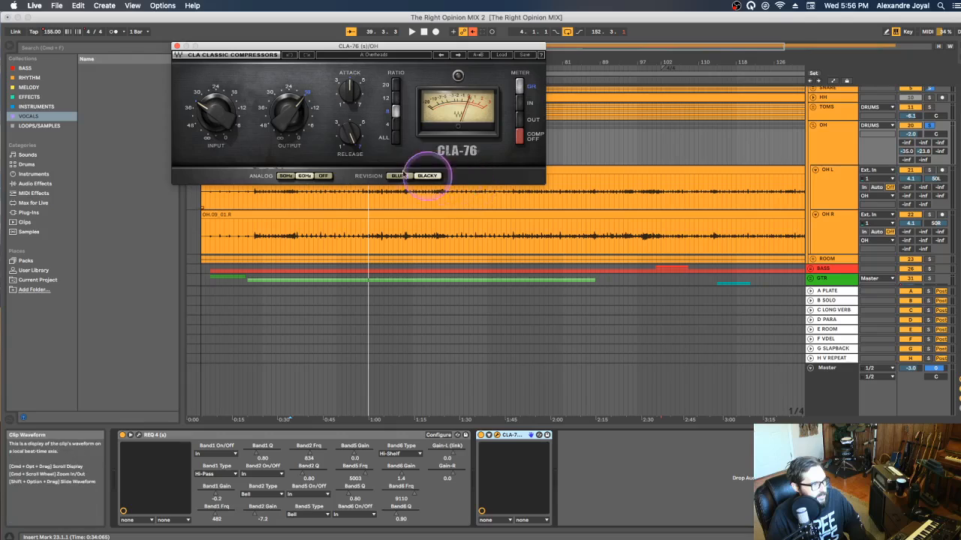
# - Play the soloed overheads with CLA-76 bypassed, switching the compressor back on during playback
pyautogui.click(480, 436)
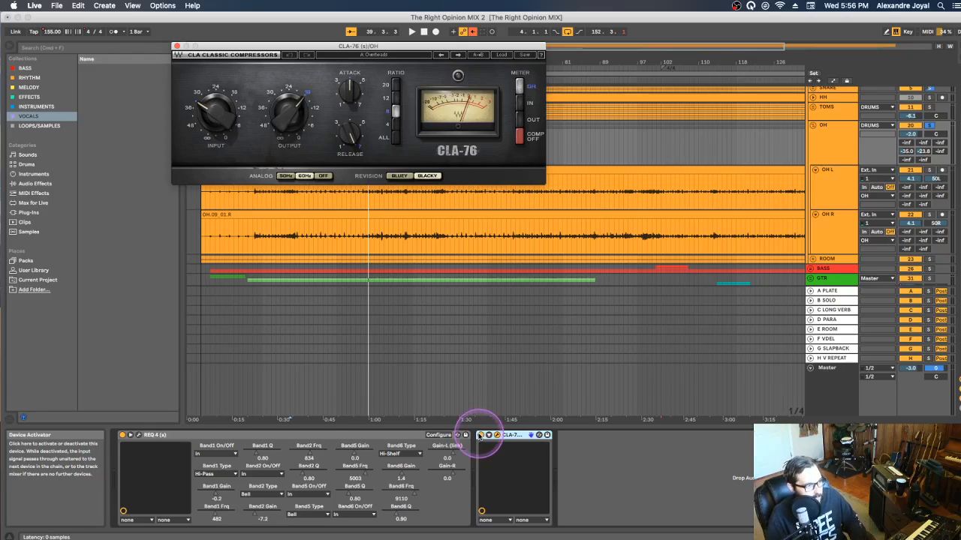
pyautogui.press('space')
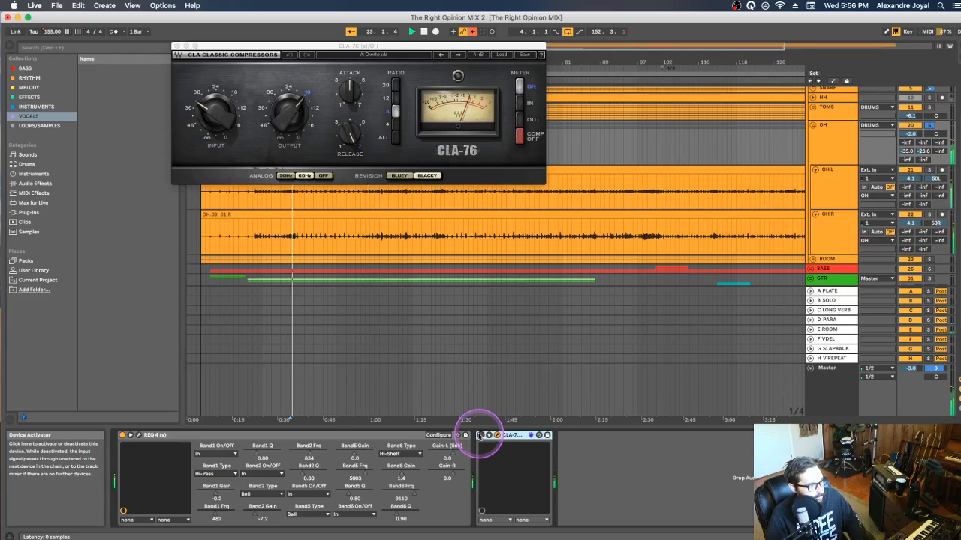
pyautogui.click(481, 435)
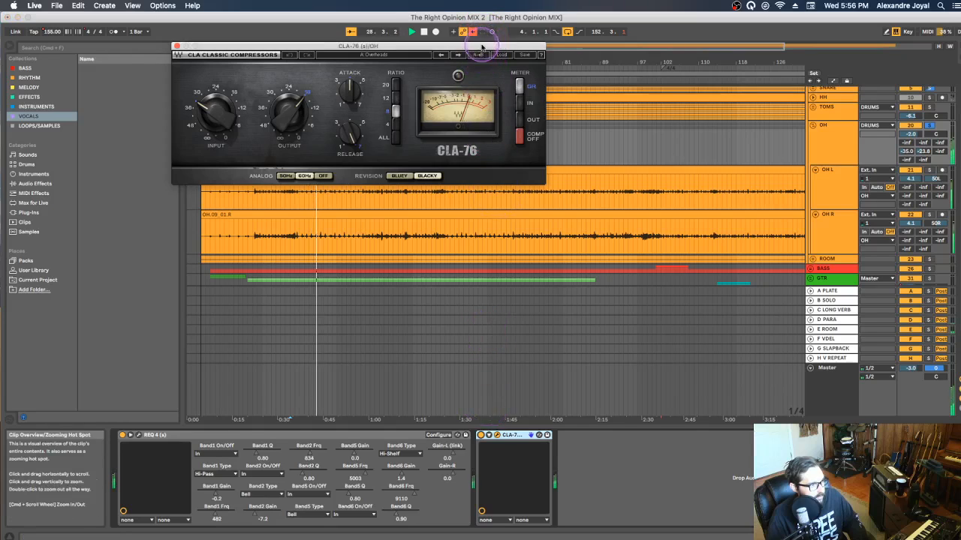
# - Move the CLA-76 window aside and play the overheads from bar 93, comparing the compressor off and on
pyautogui.moveTo(488, 45); pyautogui.dragTo(364, 24)
pyautogui.scroll(-3, 541, 144)
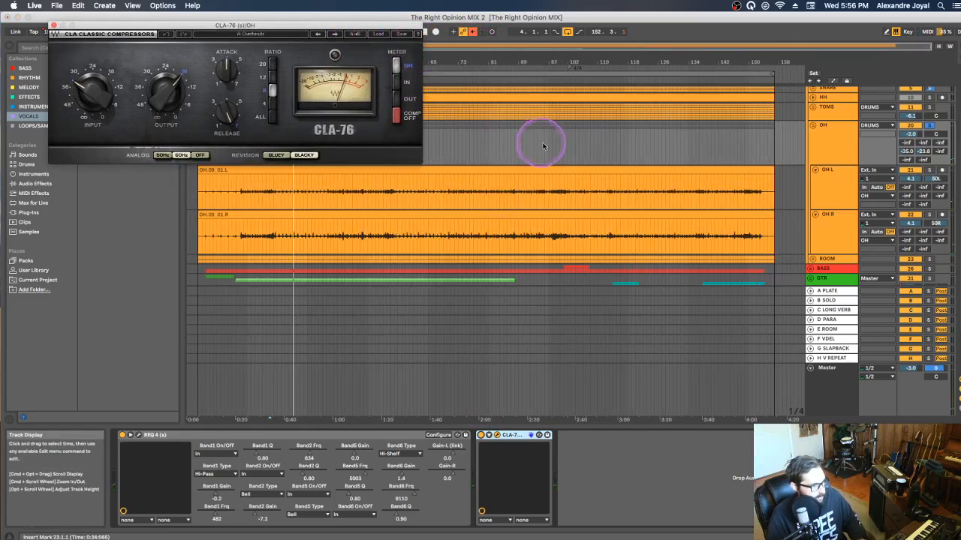
pyautogui.click(536, 150)
pyautogui.press('space')
pyautogui.press('space')
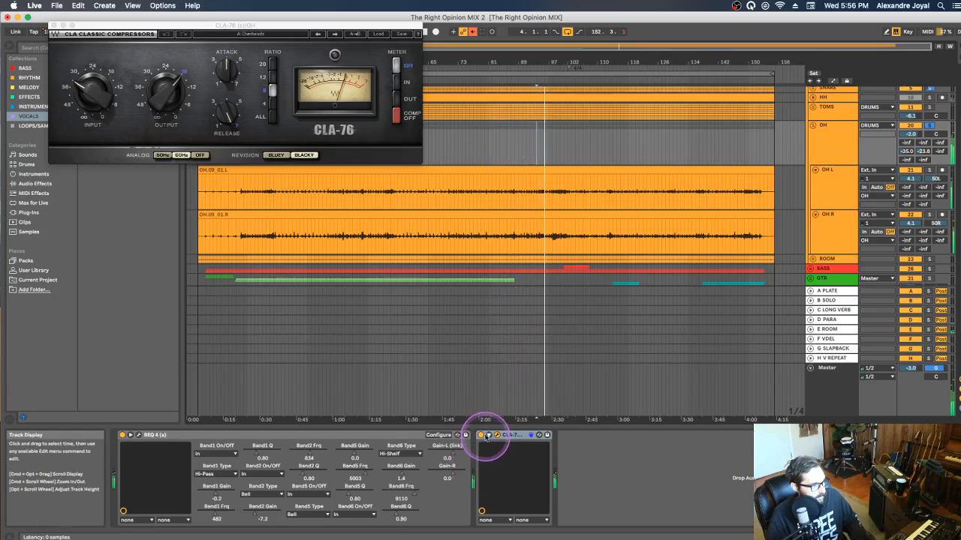
pyautogui.click(481, 436)
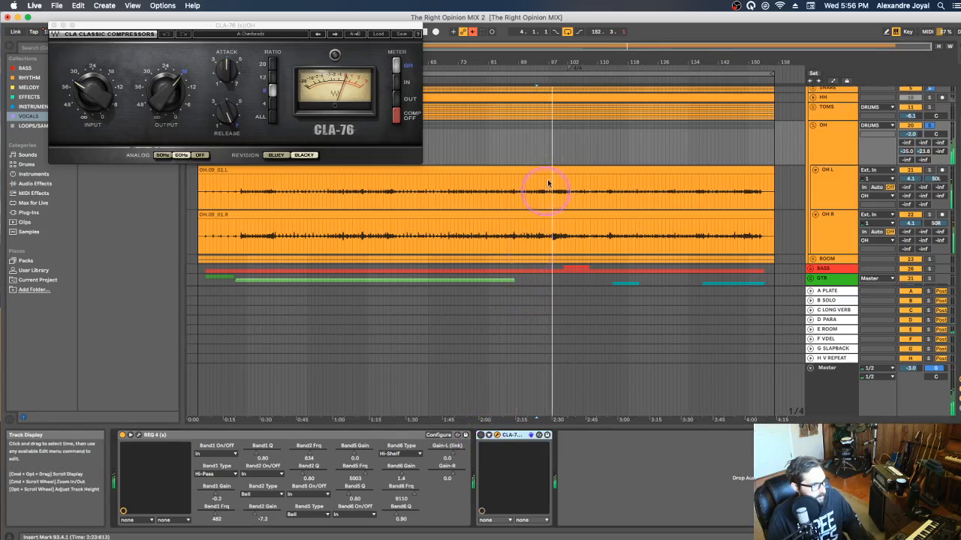
pyautogui.click(481, 436)
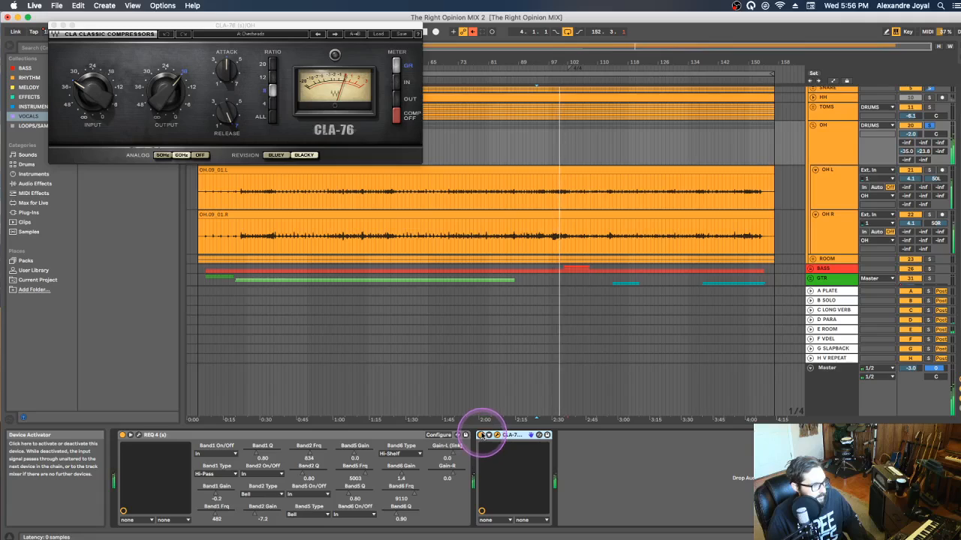
pyautogui.click(481, 436)
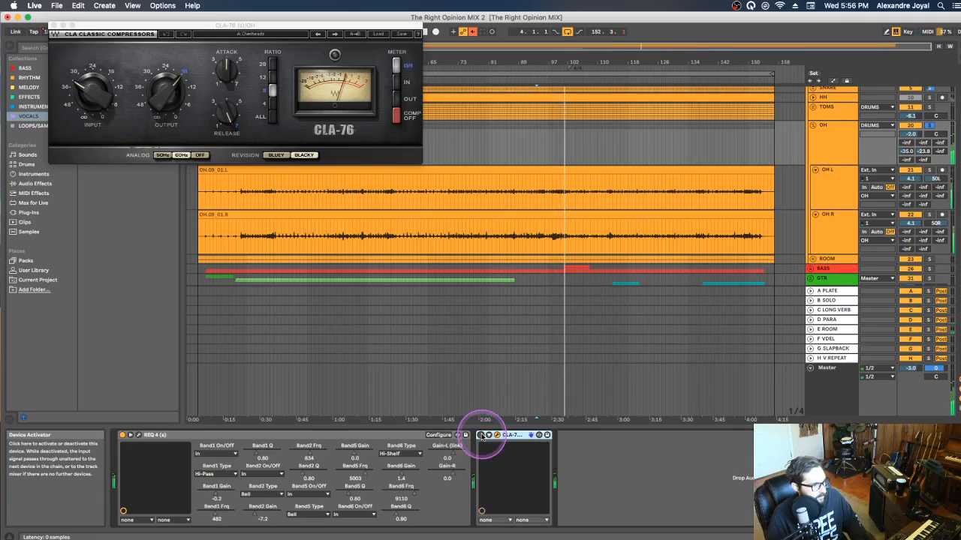
pyautogui.click(481, 436)
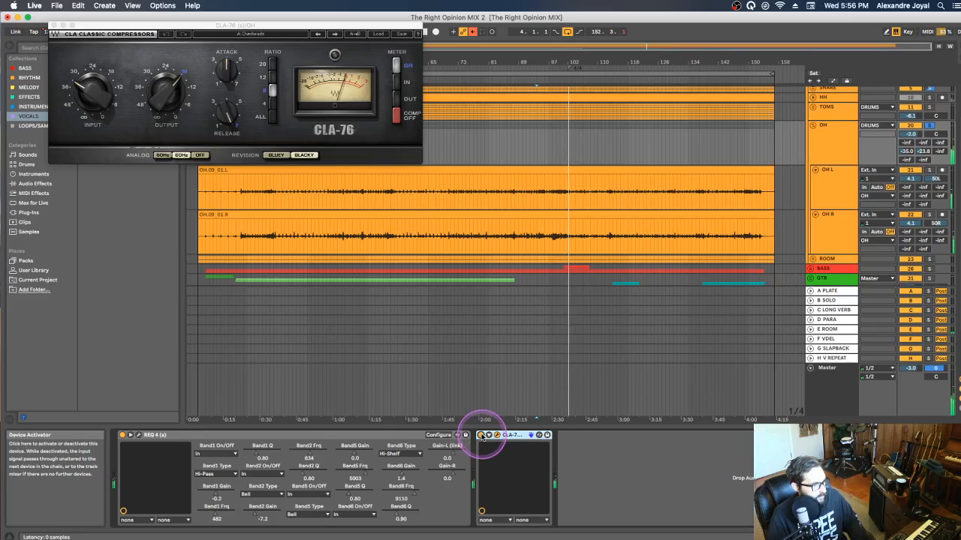
# - Replay the overheads from bar 93 with CLA-76 off and on, leave it enabled and close its window
pyautogui.press('space')
pyautogui.press('space')
pyautogui.click(481, 437)
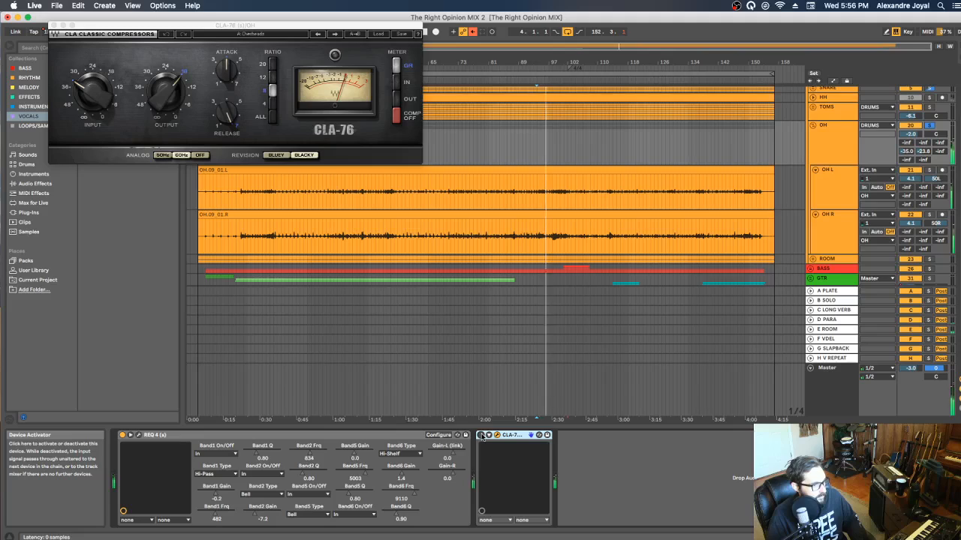
pyautogui.click(481, 436)
pyautogui.click(599, 415)
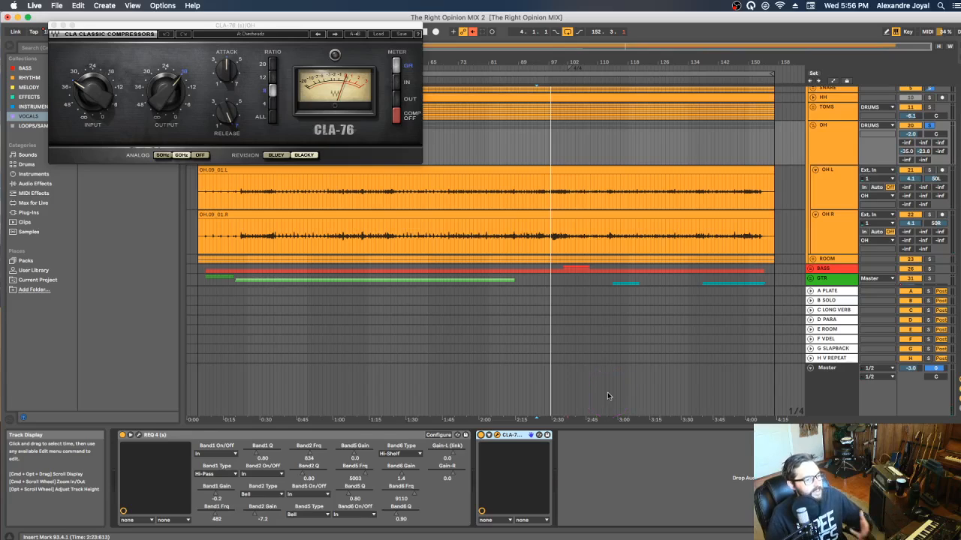
pyautogui.click(52, 26)
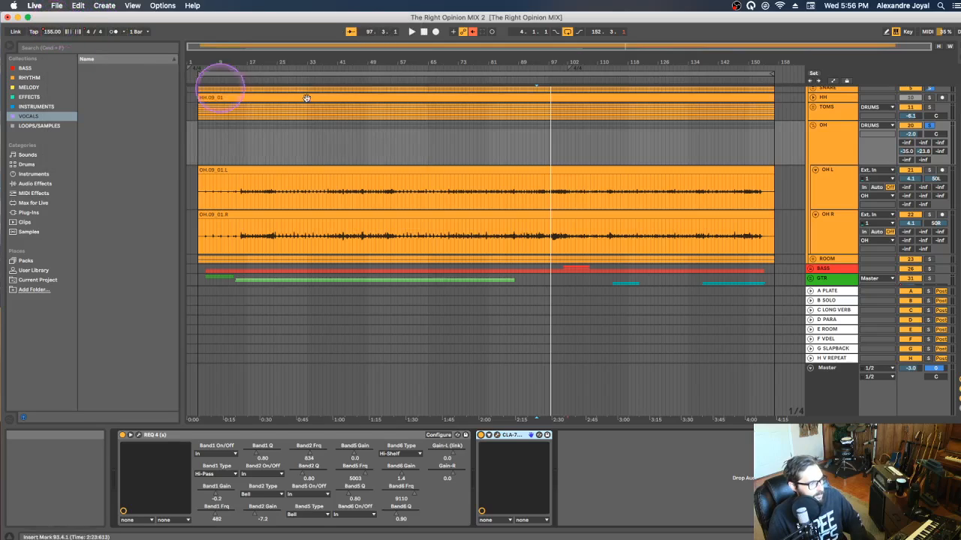
# - Unsolo the OH group, reactivate the HH track and play the drums with the OH group muted and unmuted
pyautogui.click(826, 153)
pyautogui.scroll(1, 919, 172)
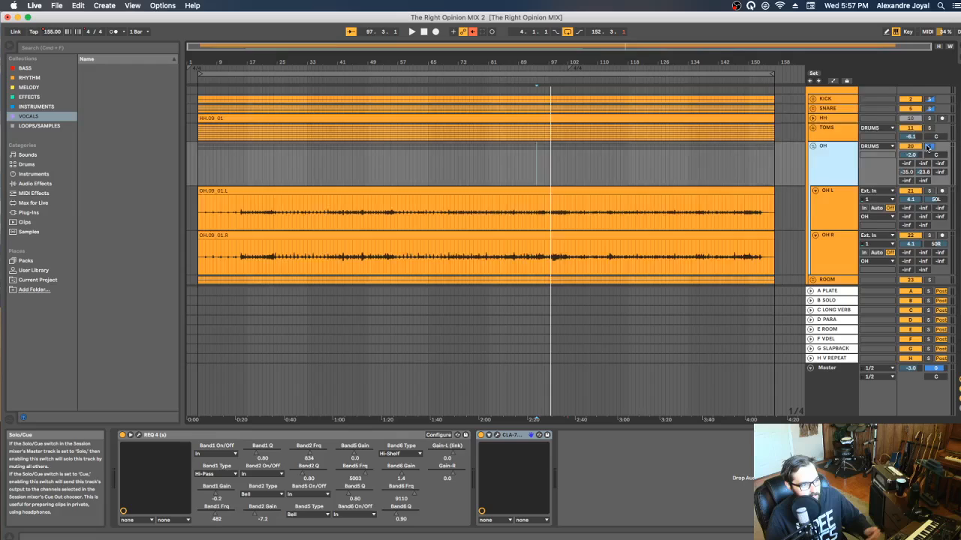
pyautogui.scroll(2, 927, 146)
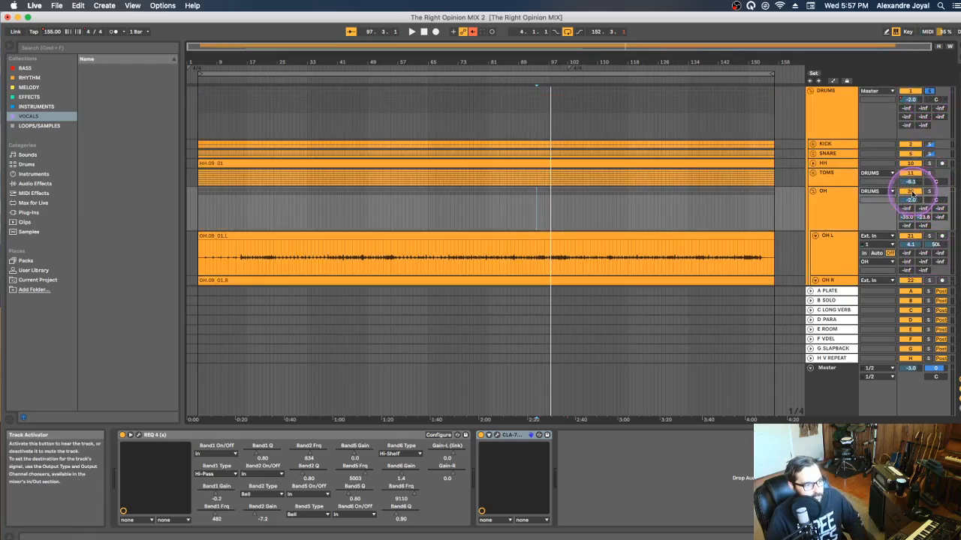
pyautogui.press('space')
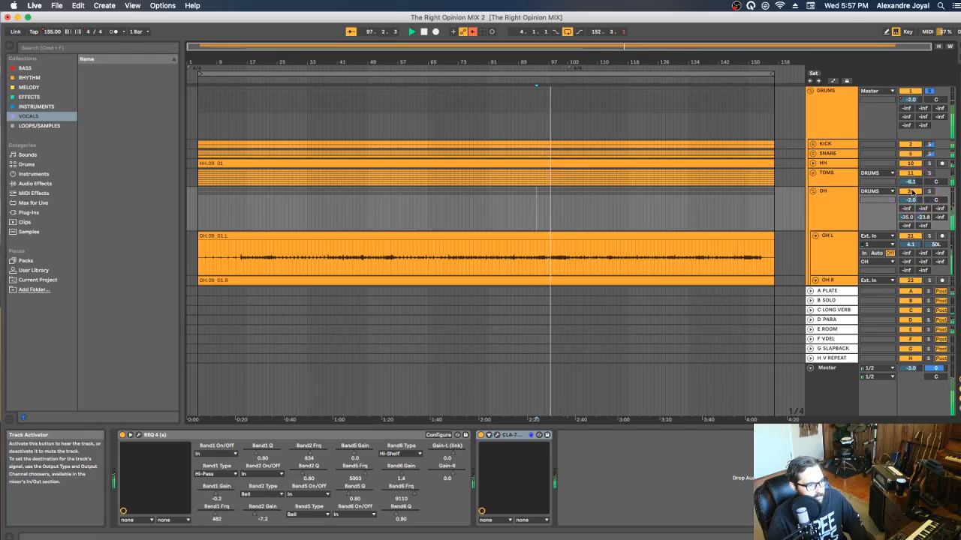
pyautogui.click(912, 192)
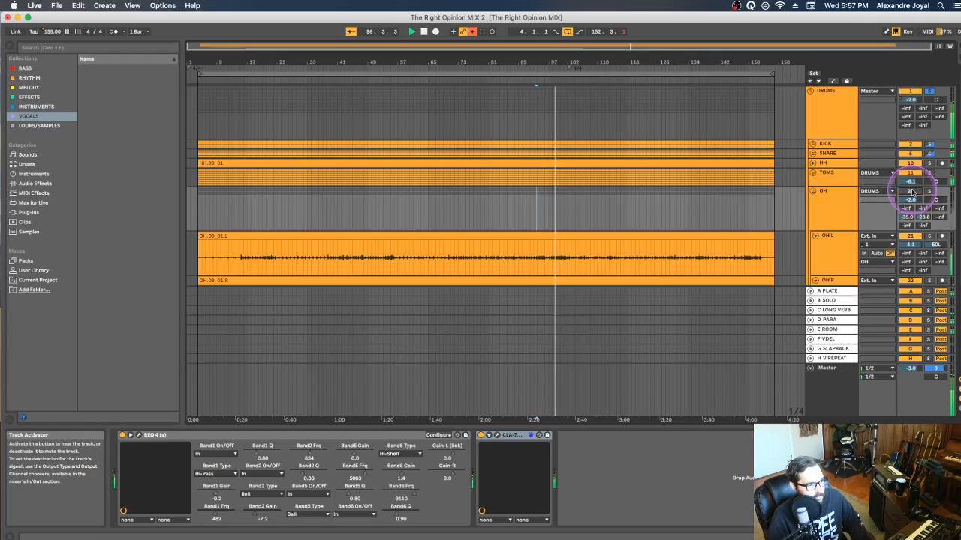
pyautogui.click(912, 192)
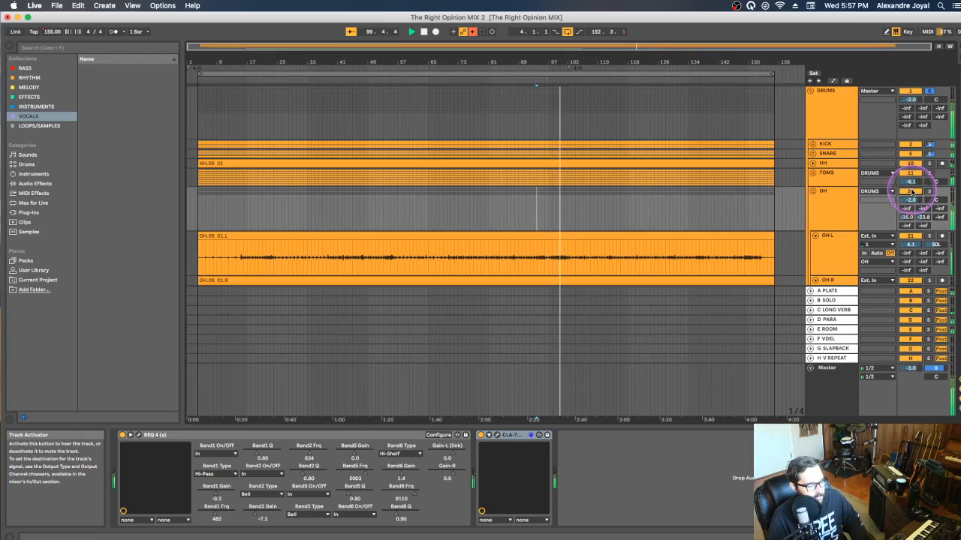
# - Stop playback, fold the OH group and unfold the TOMS group to show its tracks
pyautogui.click(826, 196)
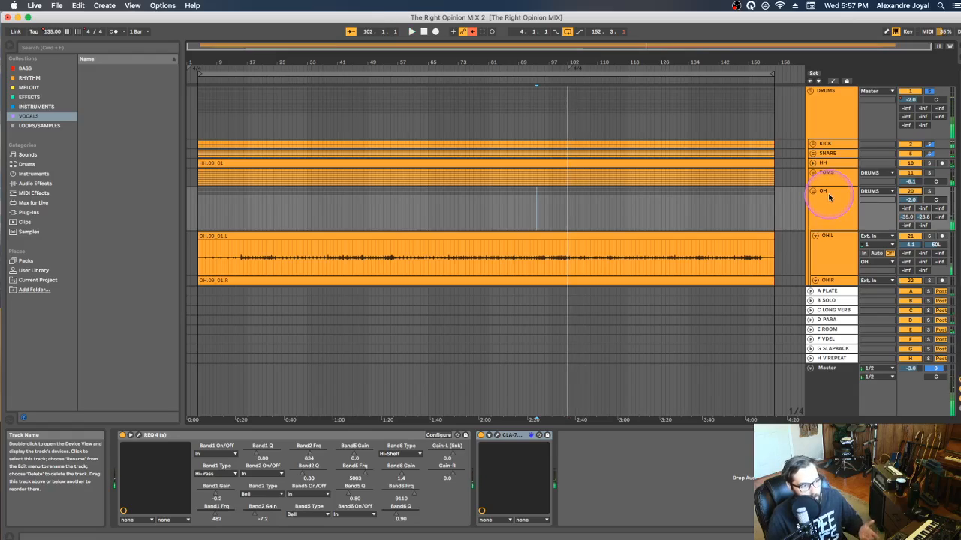
pyautogui.click(812, 191)
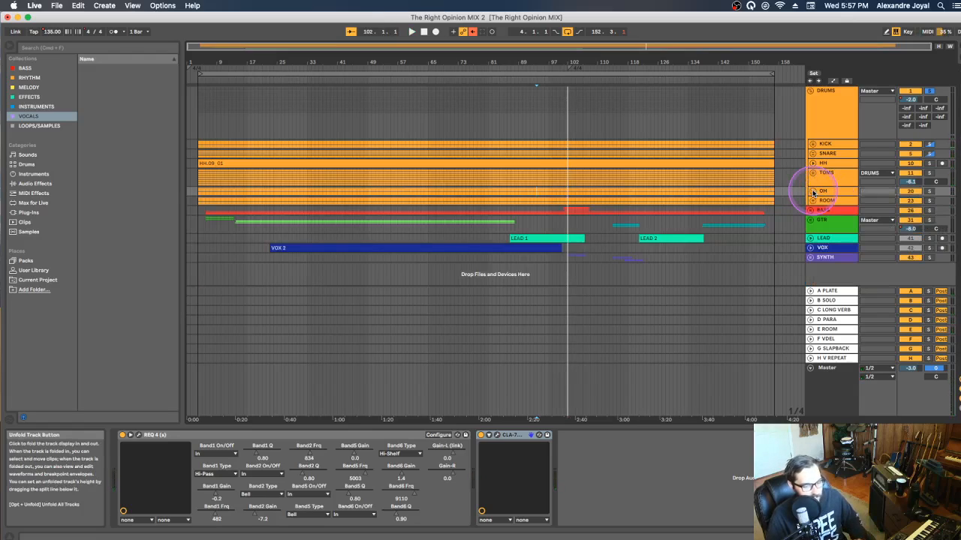
pyautogui.click(811, 174)
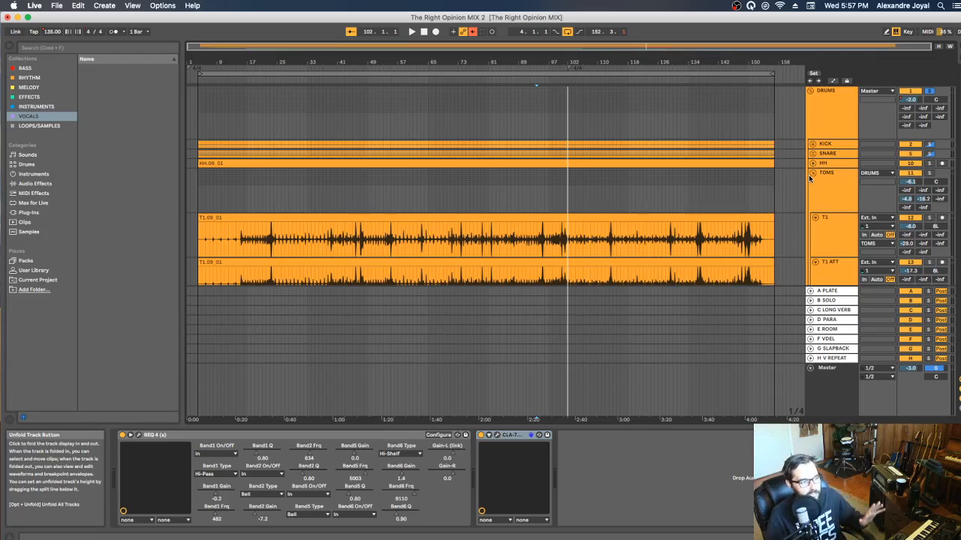
pyautogui.click(817, 177)
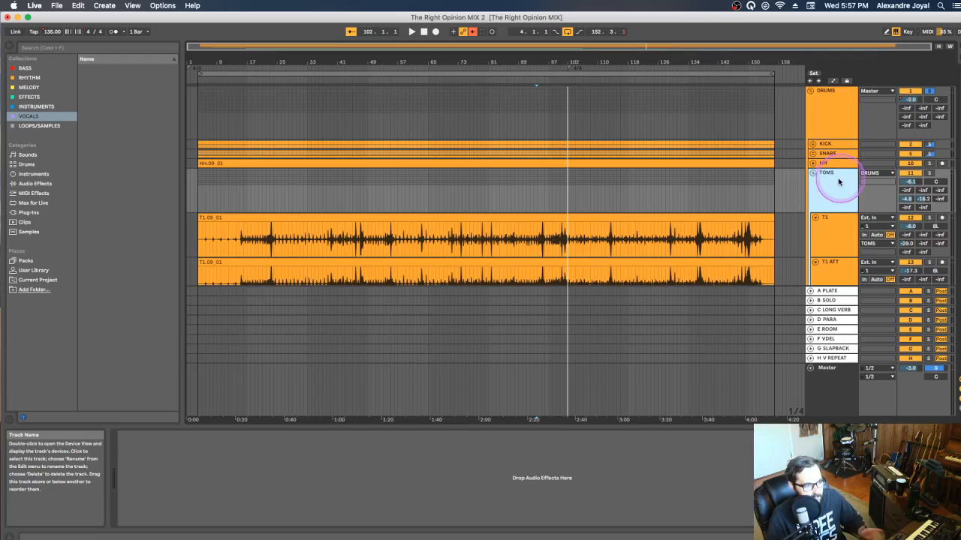
pyautogui.scroll(-1, 818, 177)
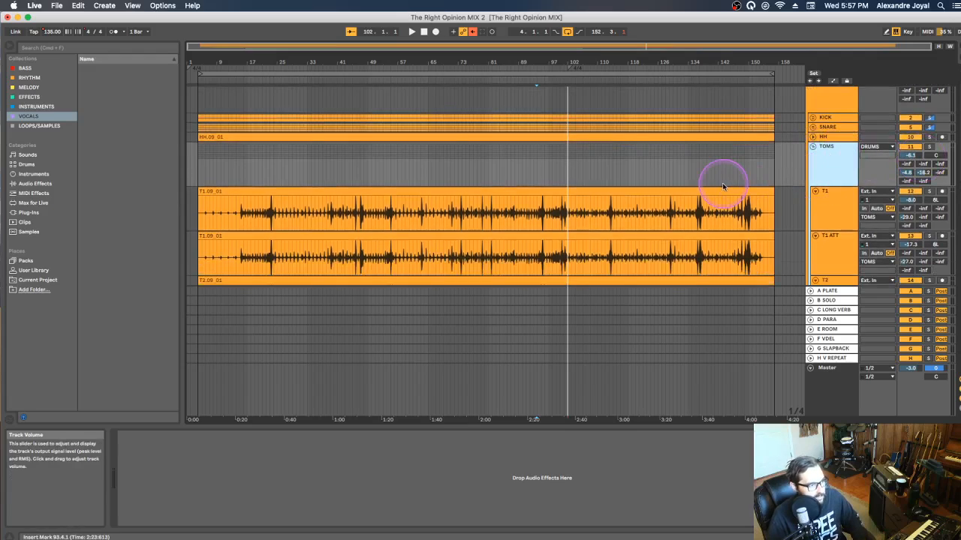
# - Play the drum mix from around bar 93 to hear the tom fill, and stop
pyautogui.click(545, 205)
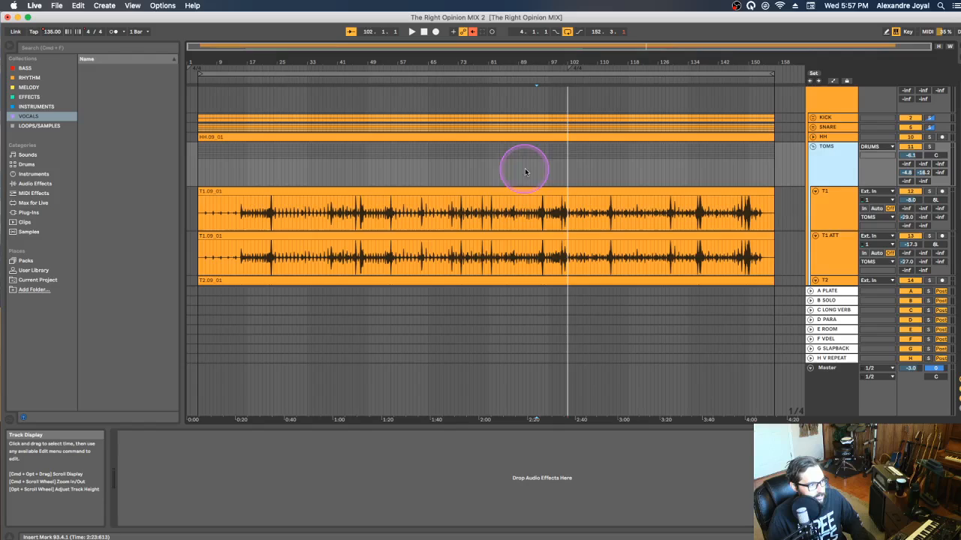
pyautogui.click(536, 170)
pyautogui.press('space')
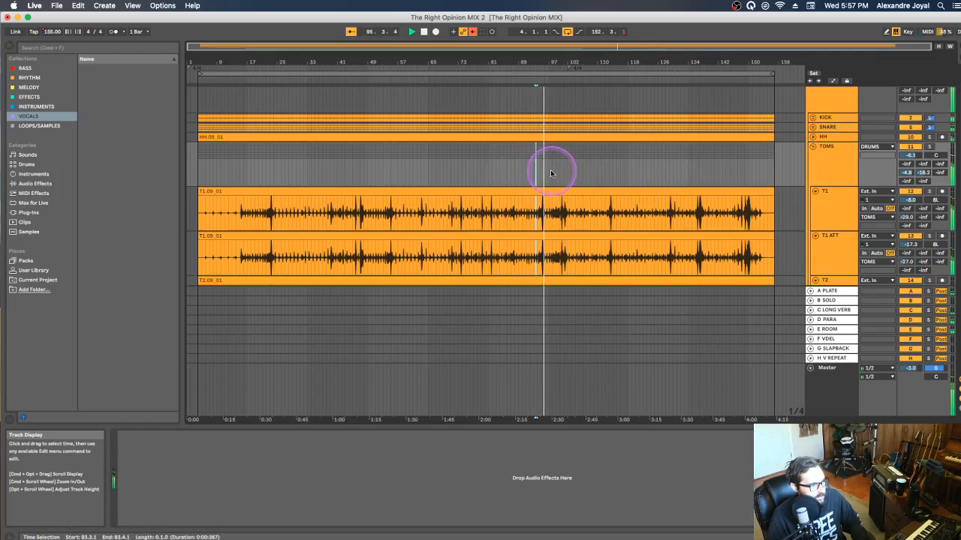
pyautogui.press('space')
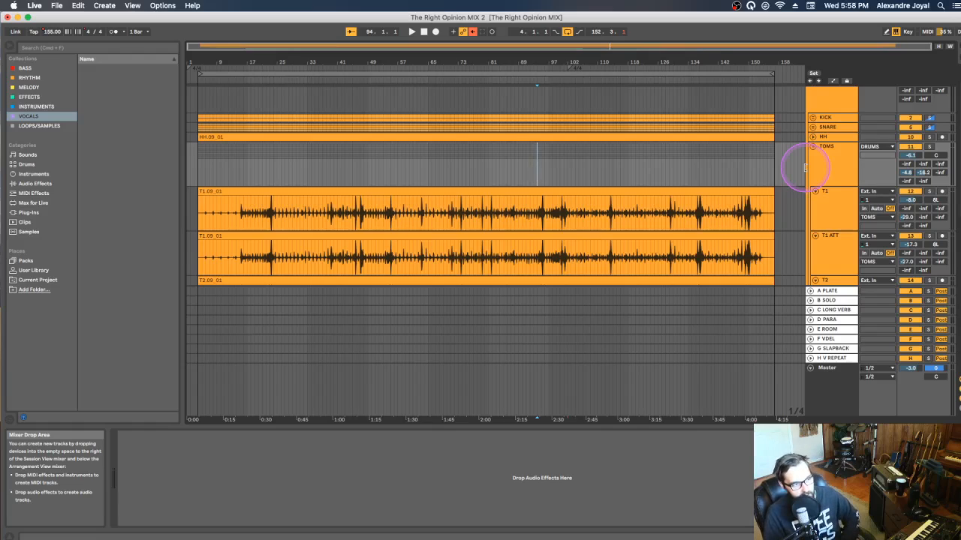
# - Audition the tom fill at bar 94, set a two-bar loop from 94.1.1 to 96.1.1 on the TOMS group and play it
pyautogui.click(825, 212)
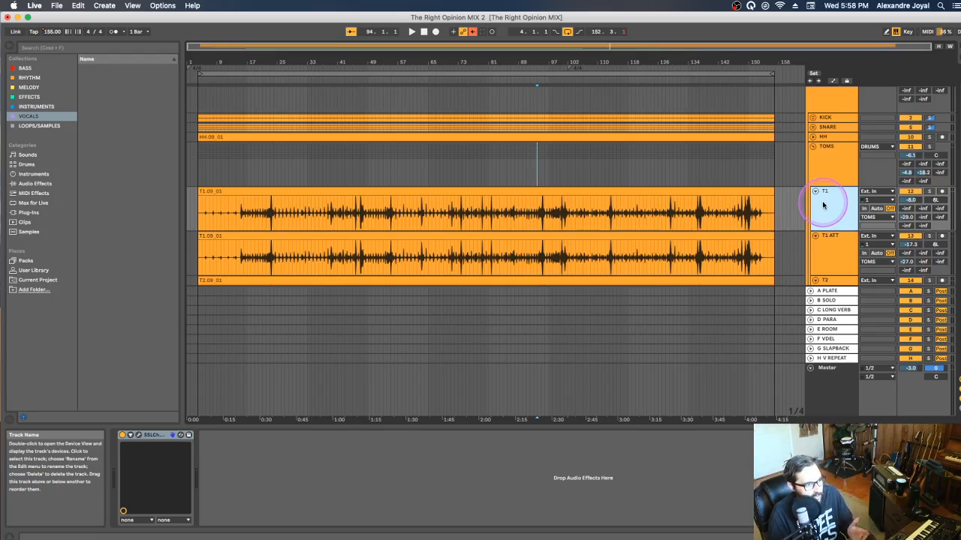
pyautogui.keyDown('super'); pyautogui.scroll(5, 539, 178); pyautogui.keyUp('super')
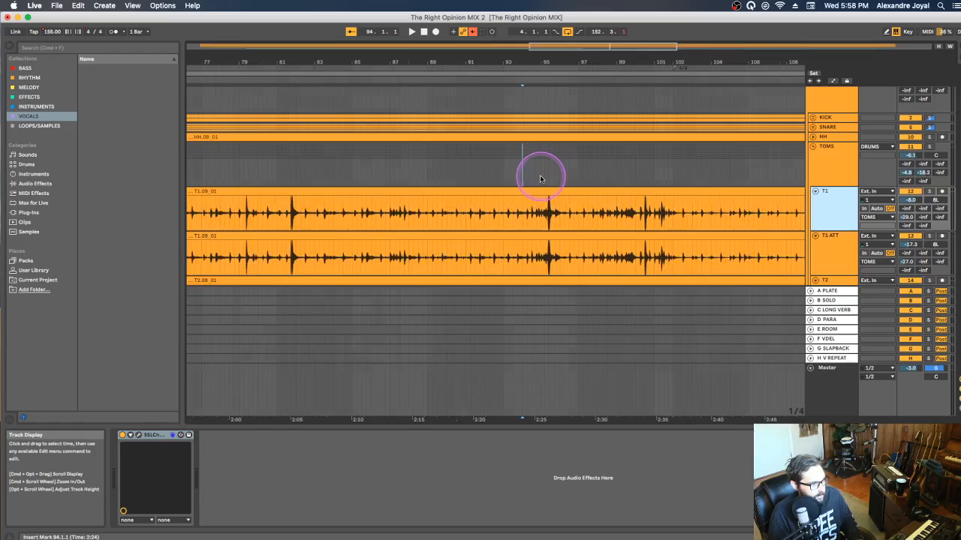
pyautogui.press('space')
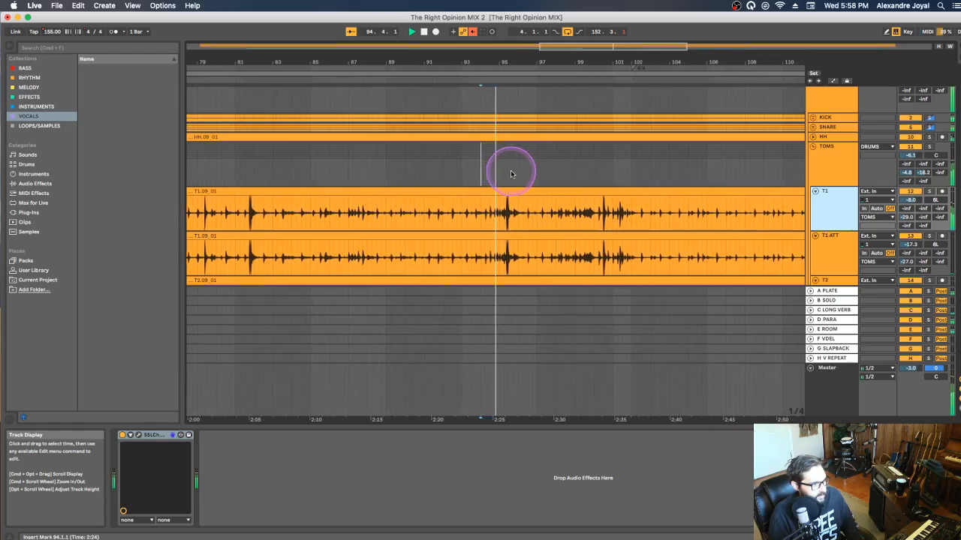
pyautogui.press('space')
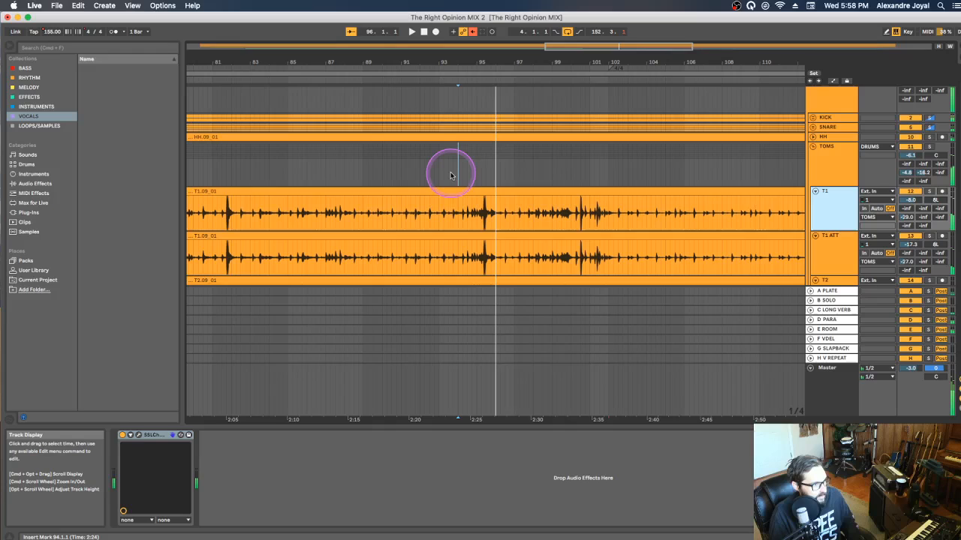
pyautogui.moveTo(455, 172); pyautogui.dragTo(496, 174)
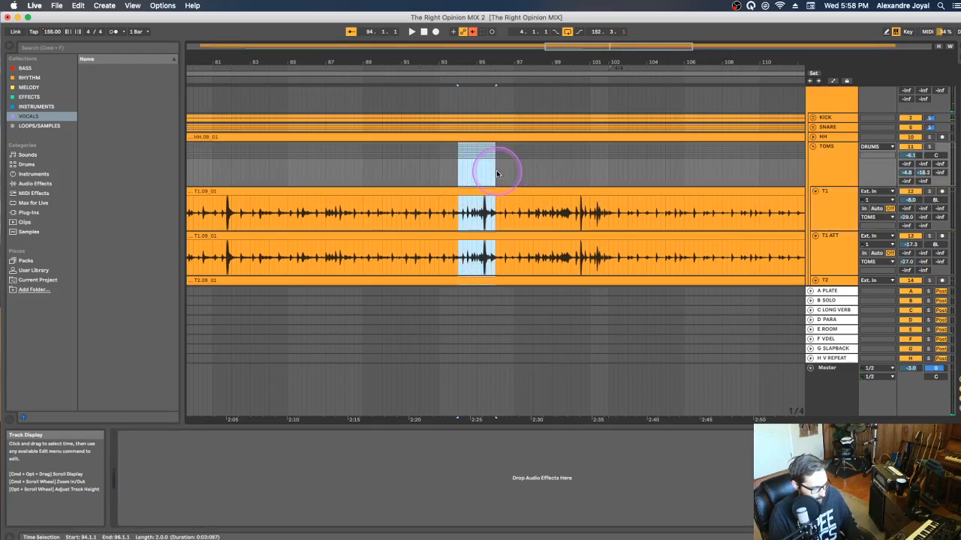
pyautogui.press('space')
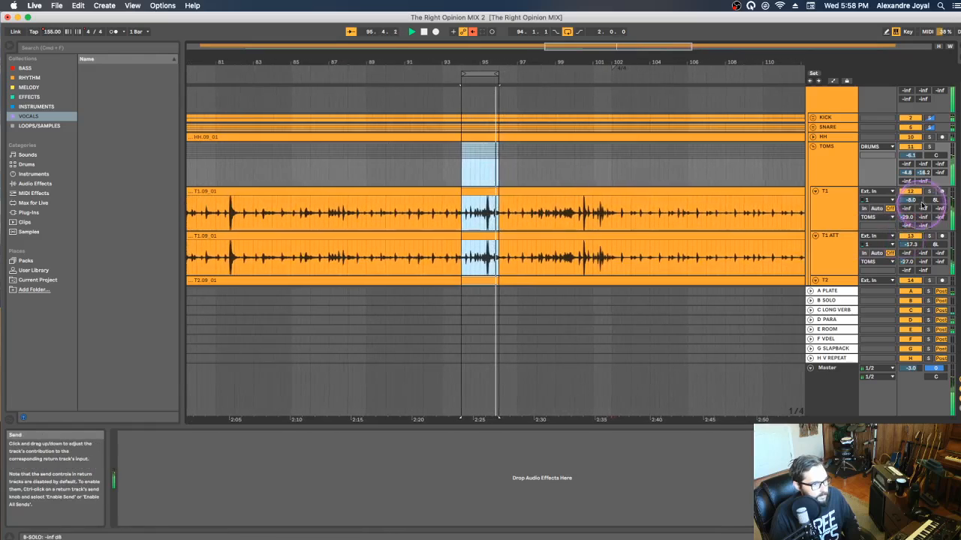
# - Audition the looped tom fill with the TOMS group soloed and with T1 and T1 ATT soloed, and stop playback
pyautogui.click(929, 147)
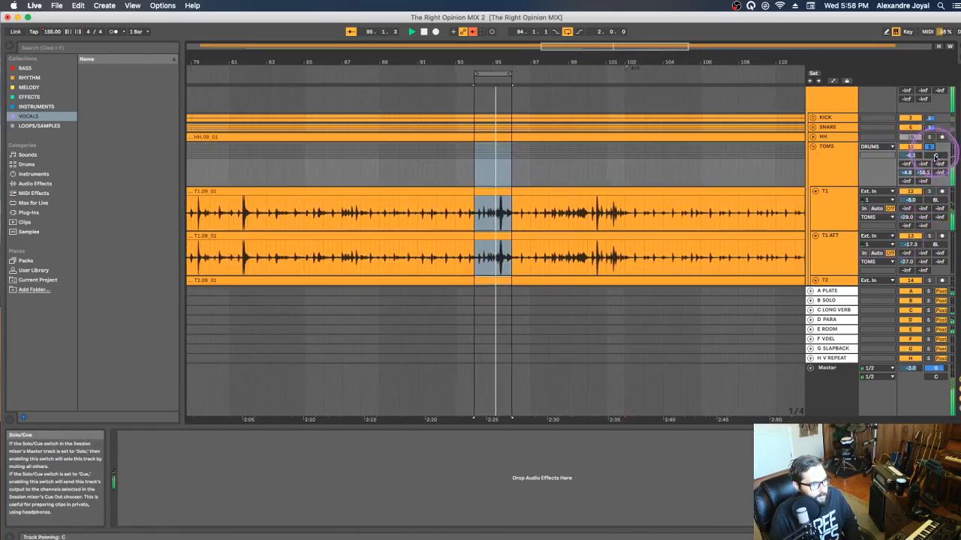
pyautogui.scroll(-1, 822, 154)
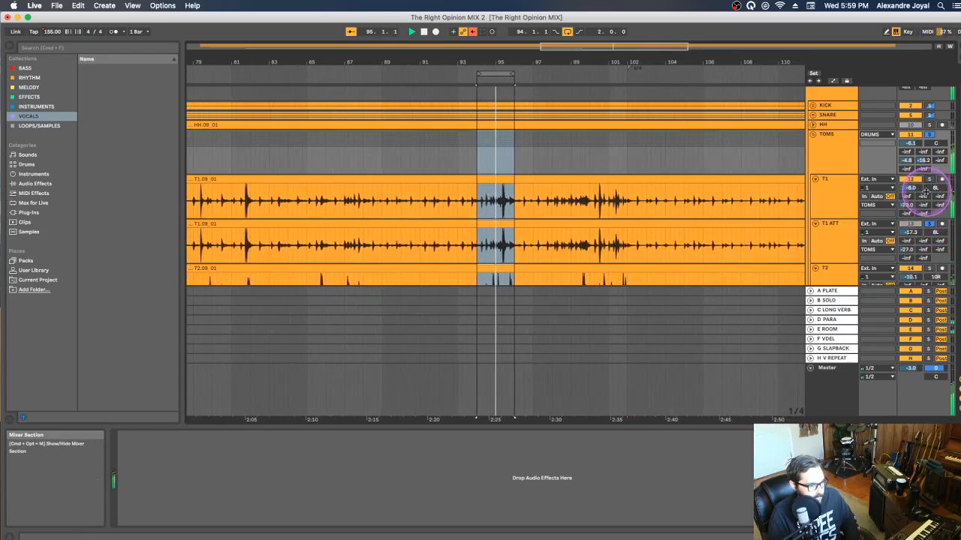
pyautogui.click(842, 238)
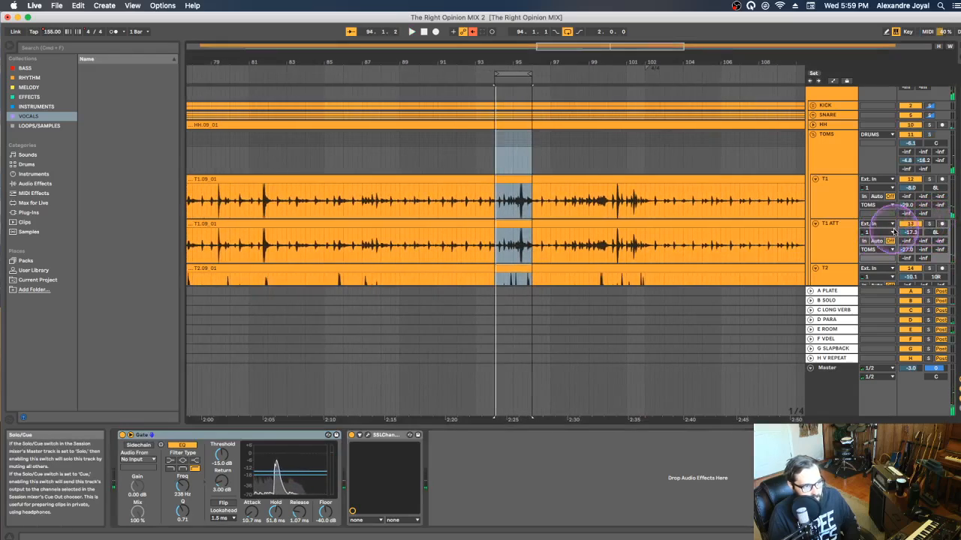
pyautogui.click(930, 180)
pyautogui.press('space')
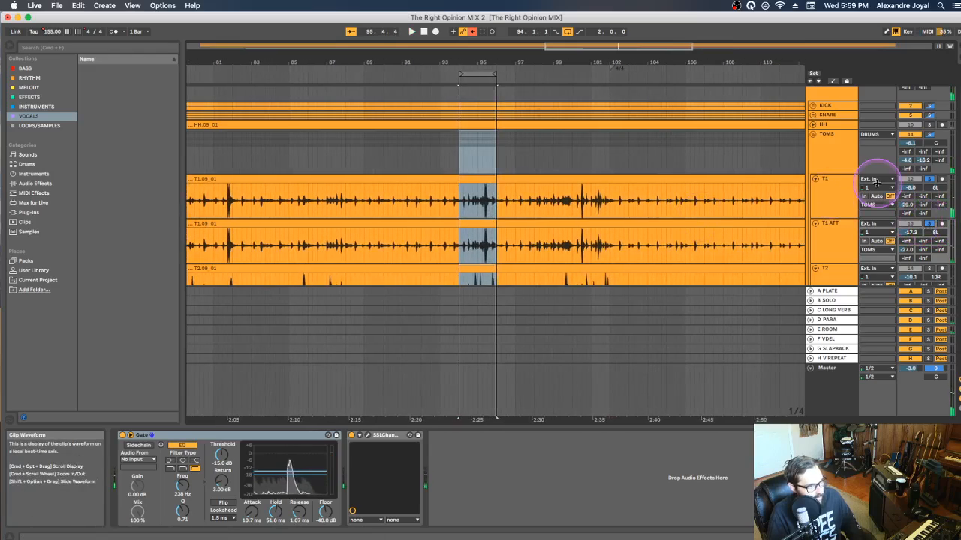
# - Open the T1 track's SSLChannel plug-in, place its window over the arrangement and solo T1
pyautogui.click(832, 194)
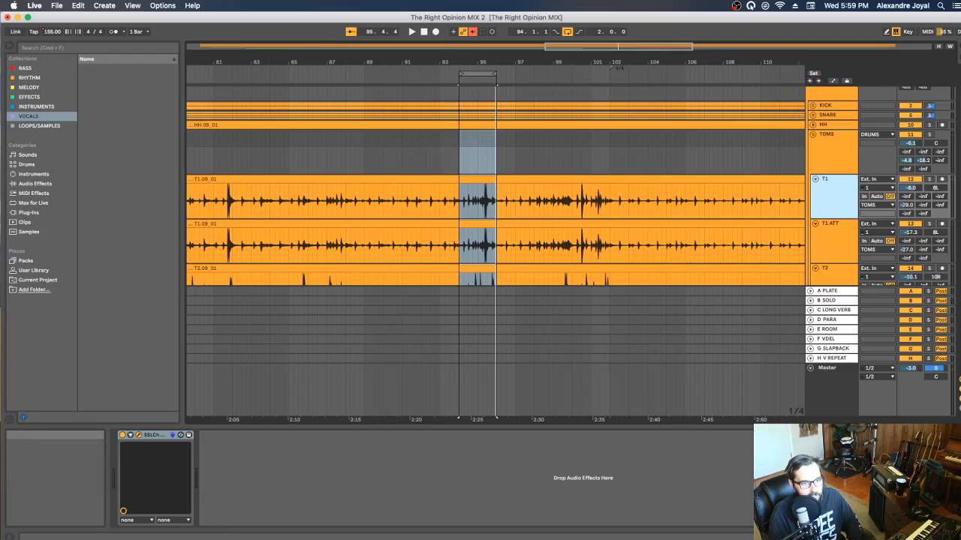
pyautogui.moveTo(590, 2); pyautogui.dragTo(393, 58)
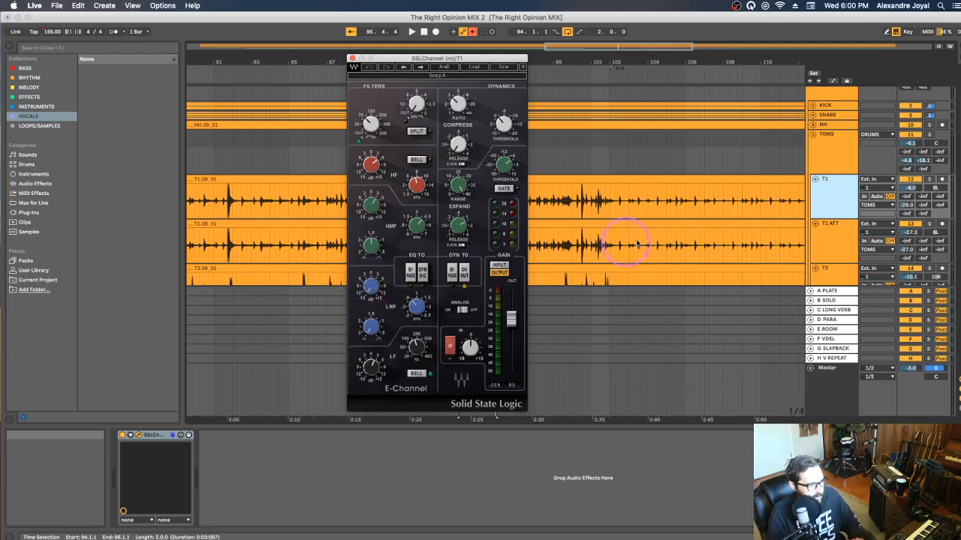
pyautogui.click(929, 180)
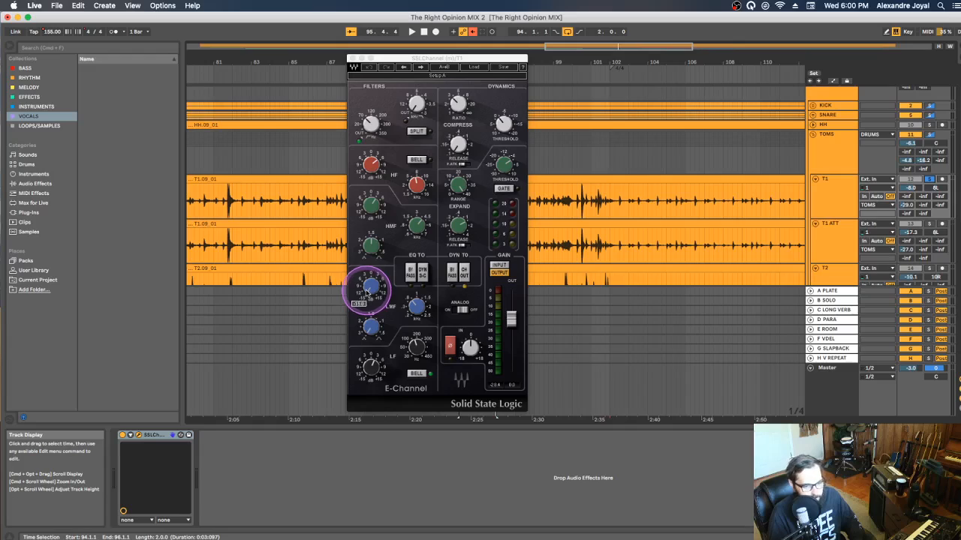
# - Play the T1 loop while adjusting the SSLChannel's LMF gain, compare the sound with the plug-in bypassed, and close its window
pyautogui.click(370, 287)
pyautogui.press('space')
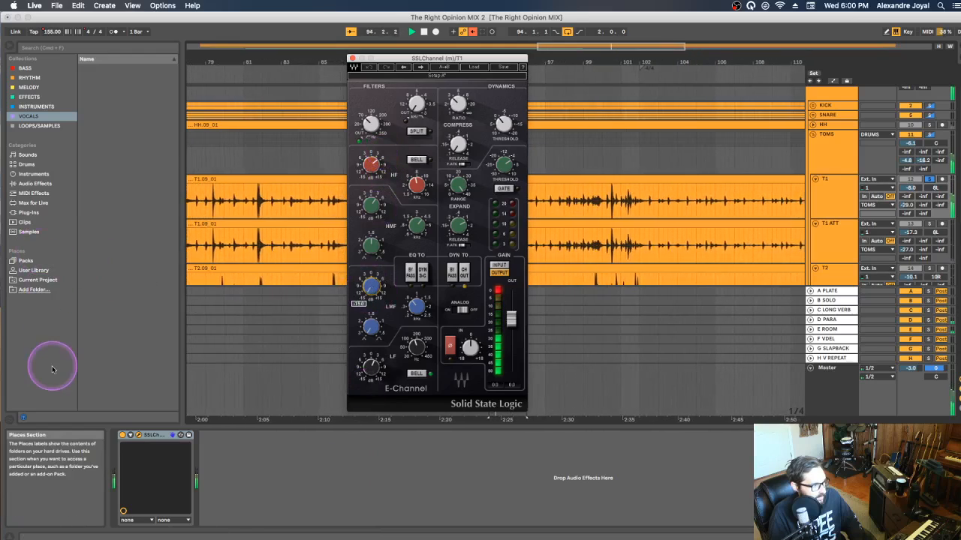
pyautogui.click(123, 437)
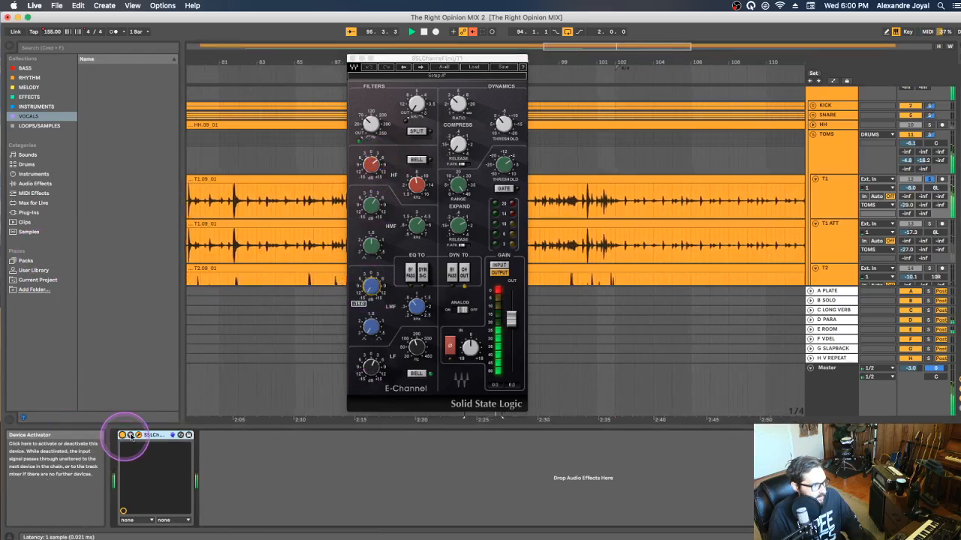
pyautogui.click(372, 287)
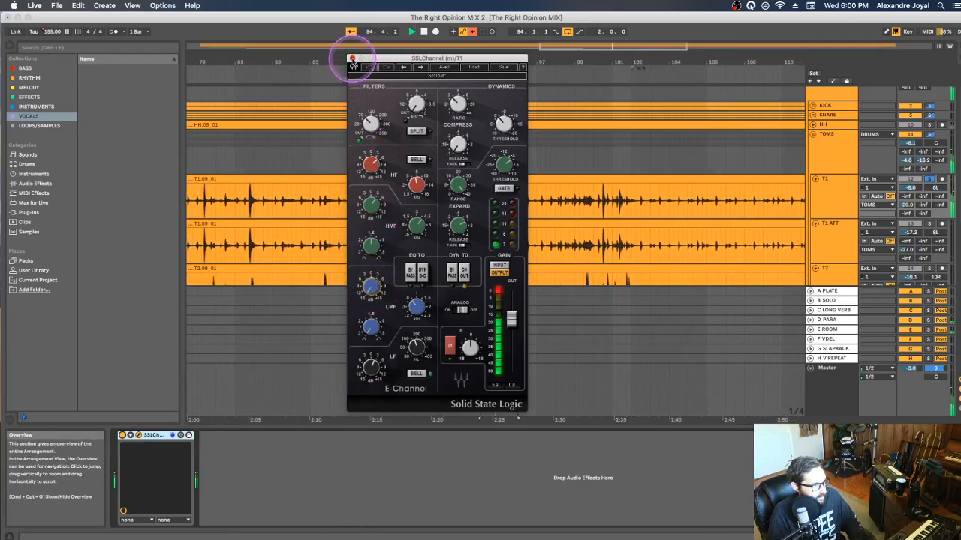
pyautogui.click(352, 59)
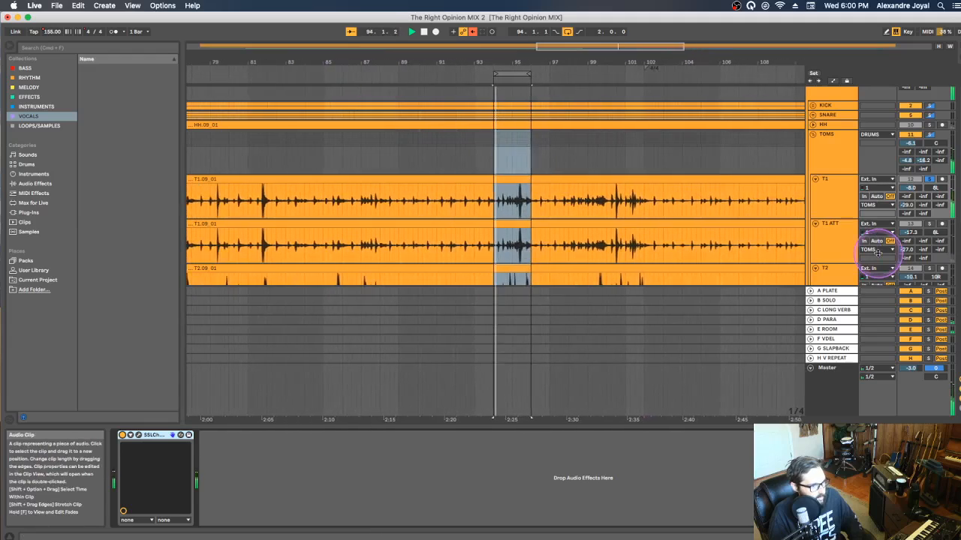
# - Stop playback, show the T1 ATT devices and toggle its Gate and SSLChannel to point out the chain
pyautogui.click(825, 233)
pyautogui.press('space')
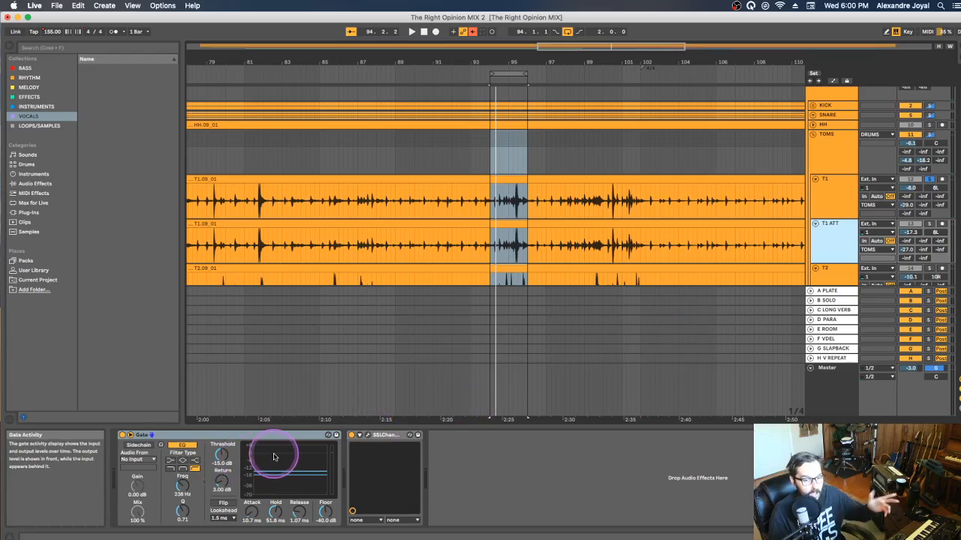
pyautogui.click(352, 435)
pyautogui.click(351, 436)
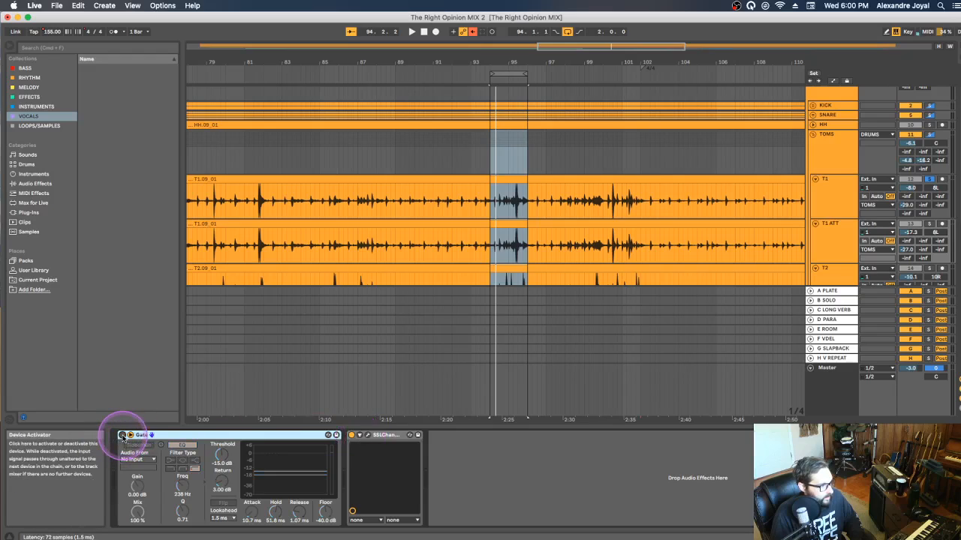
# - Review the T2 and T2 ATT device chains, toggling the SSLChannel on T2 and the Gate on T2 ATT
pyautogui.click(831, 257)
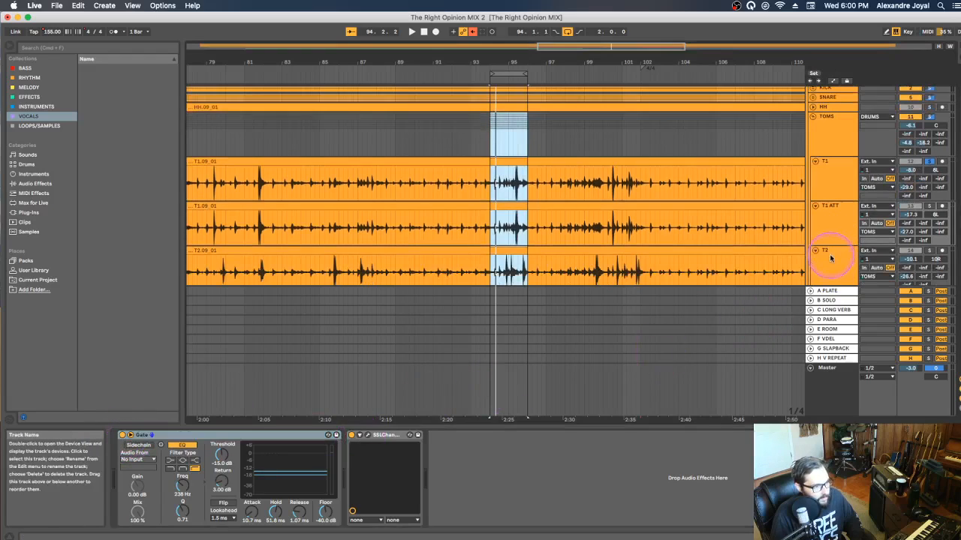
pyautogui.click(122, 436)
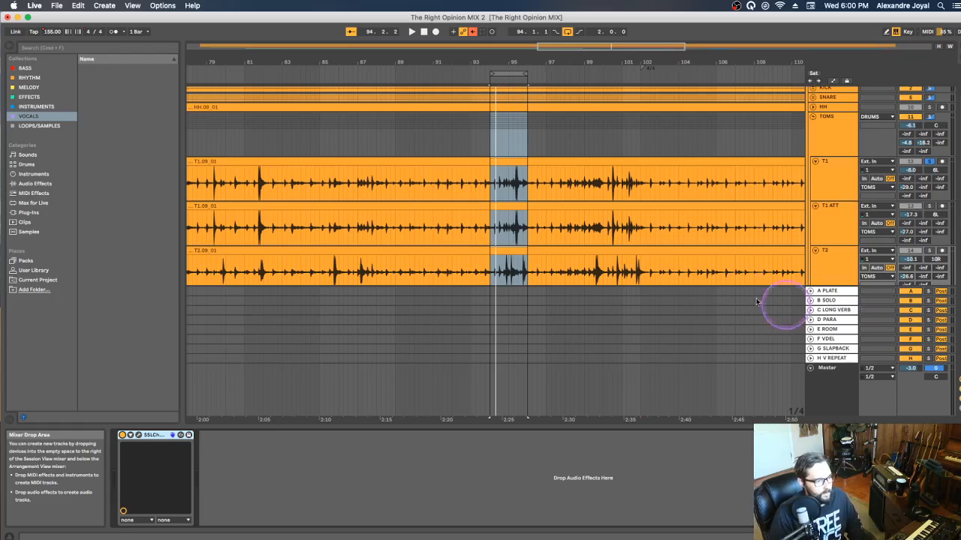
pyautogui.click(830, 273)
pyautogui.scroll(-3, 830, 274)
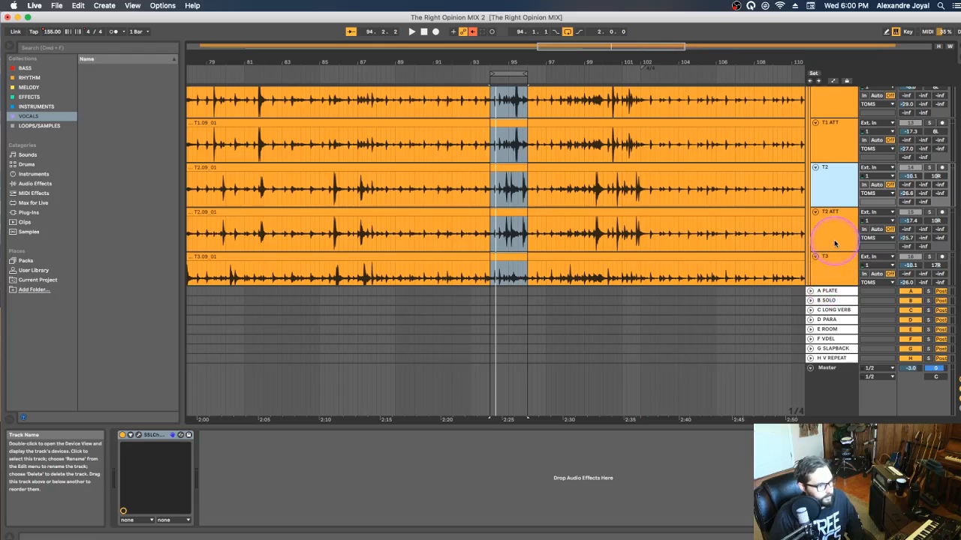
pyautogui.click(834, 242)
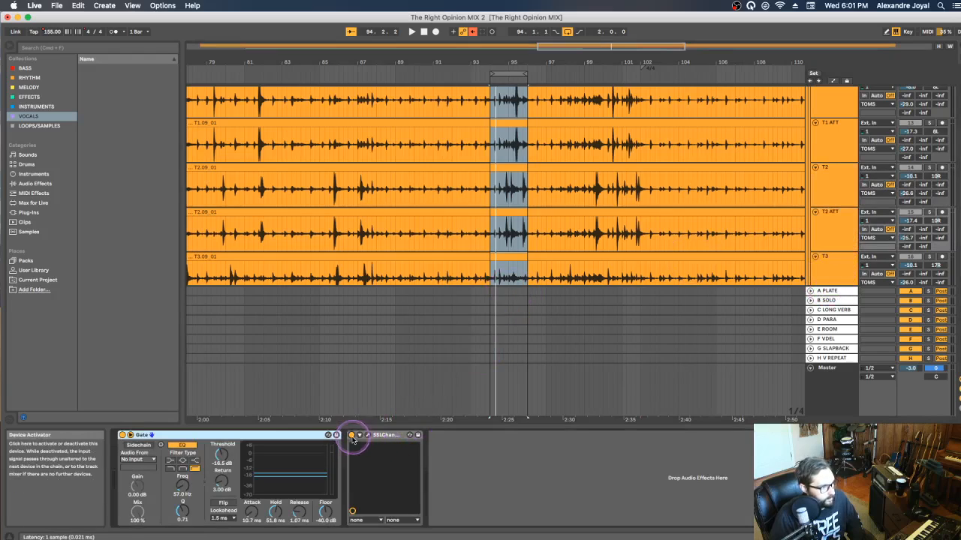
pyautogui.click(122, 436)
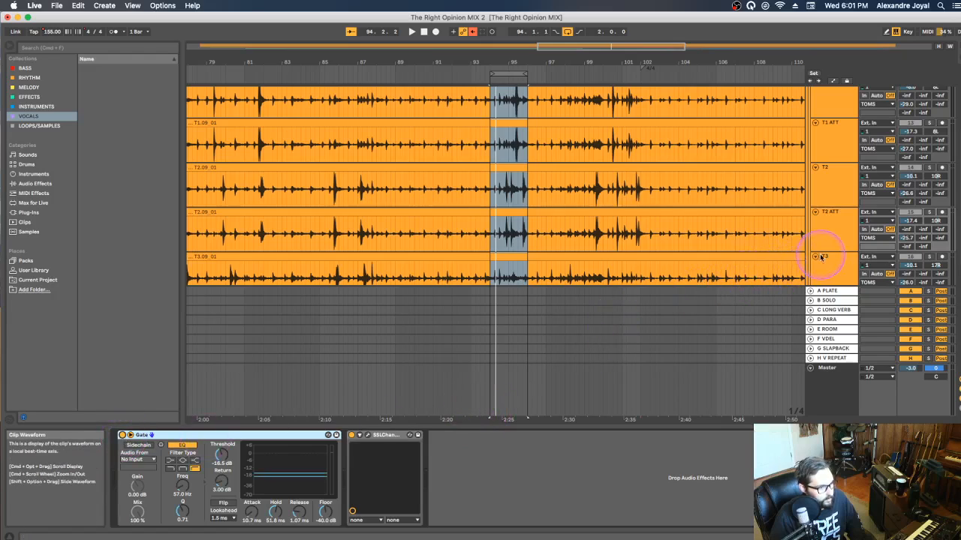
# - Review the SSLChannel on T3 and the Gate and SSLChannel on T3 ATT, toggling the T3 ATT devices off and on
pyautogui.click(830, 263)
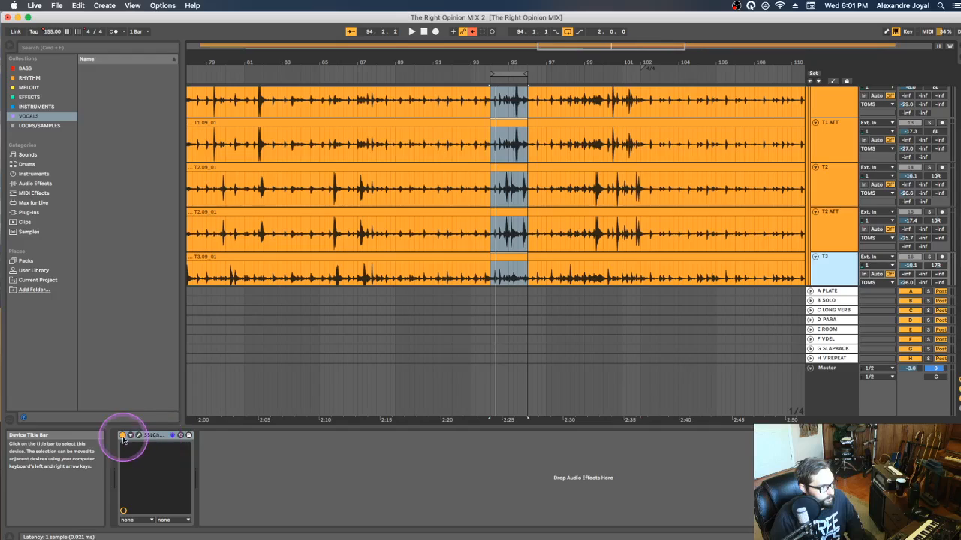
pyautogui.click(146, 435)
pyautogui.scroll(-1, 776, 278)
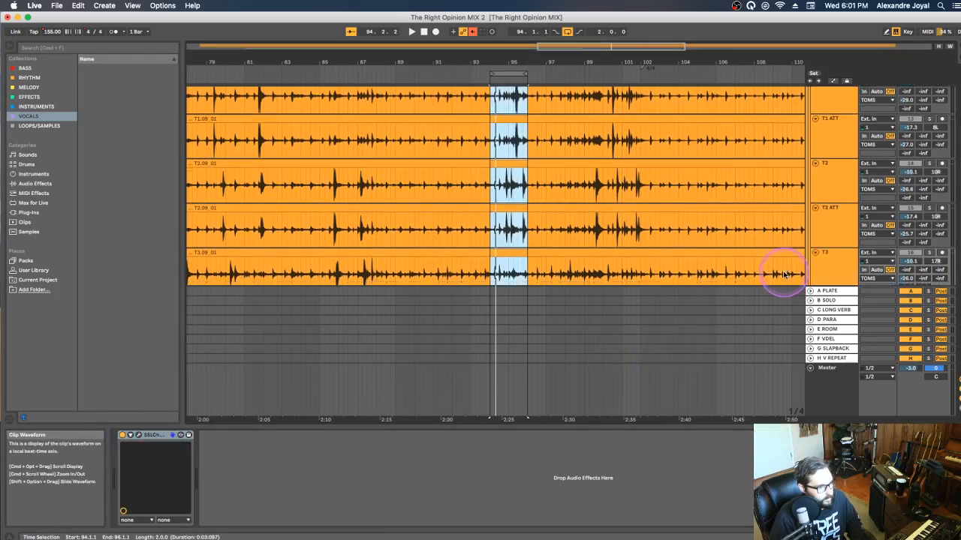
pyautogui.click(825, 275)
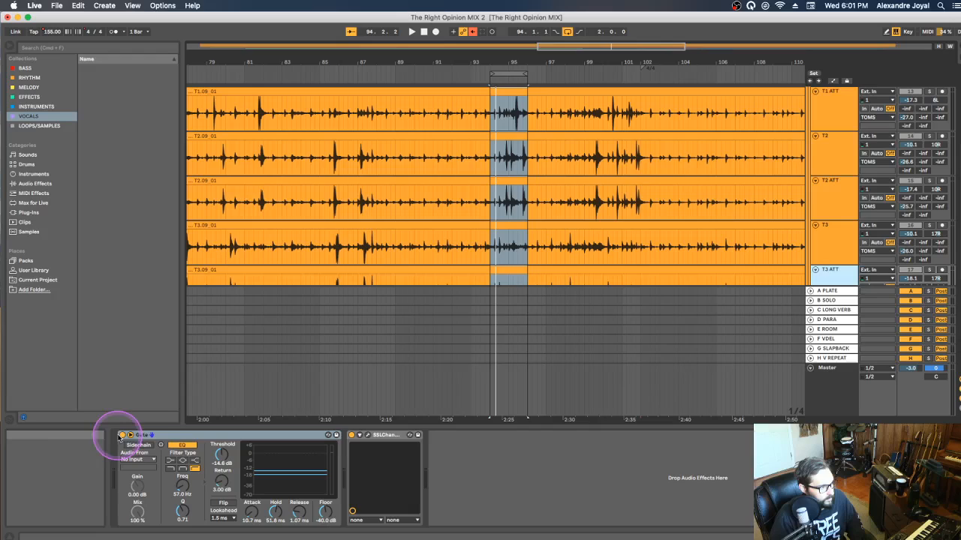
pyautogui.click(121, 437)
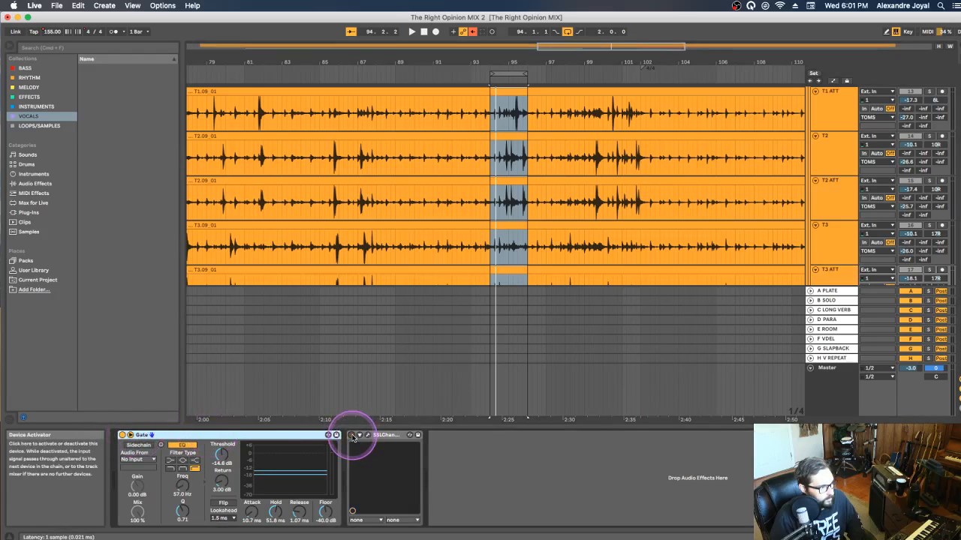
# - Review the T4 and T4 ATT device chains, toggling the SSLChannel on T4 and the Gate on T4 ATT
pyautogui.scroll(-1, 742, 283)
pyautogui.scroll(-1, 742, 283)
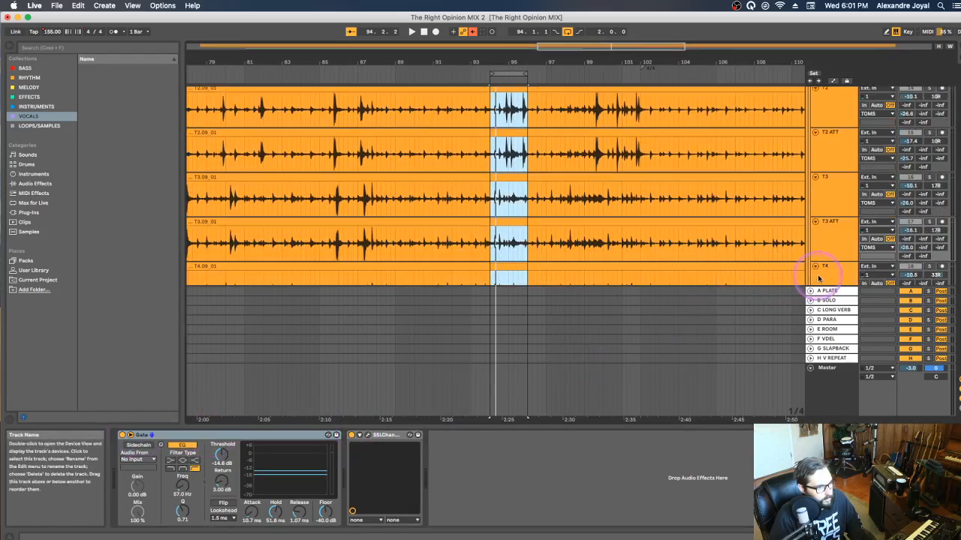
pyautogui.click(822, 274)
pyautogui.click(123, 436)
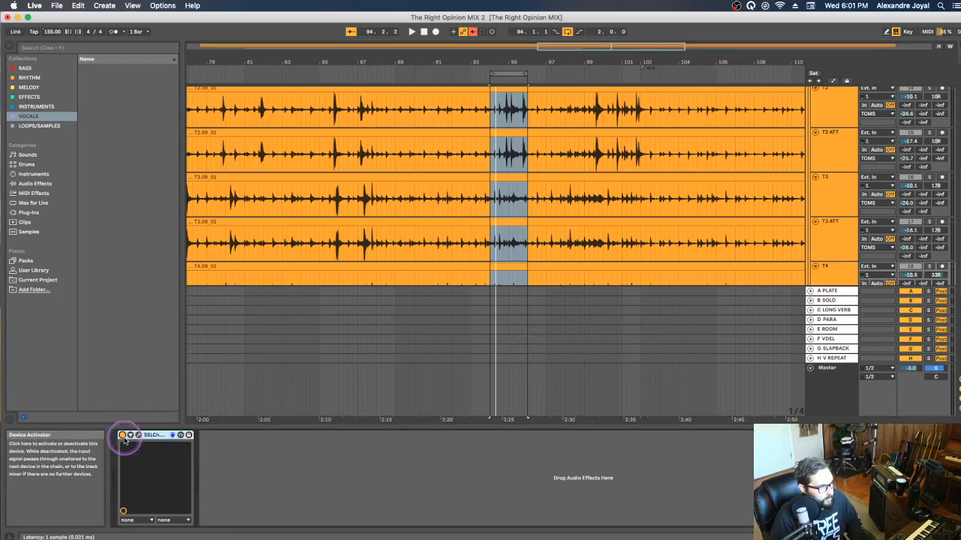
pyautogui.click(123, 436)
pyautogui.scroll(-1, 665, 345)
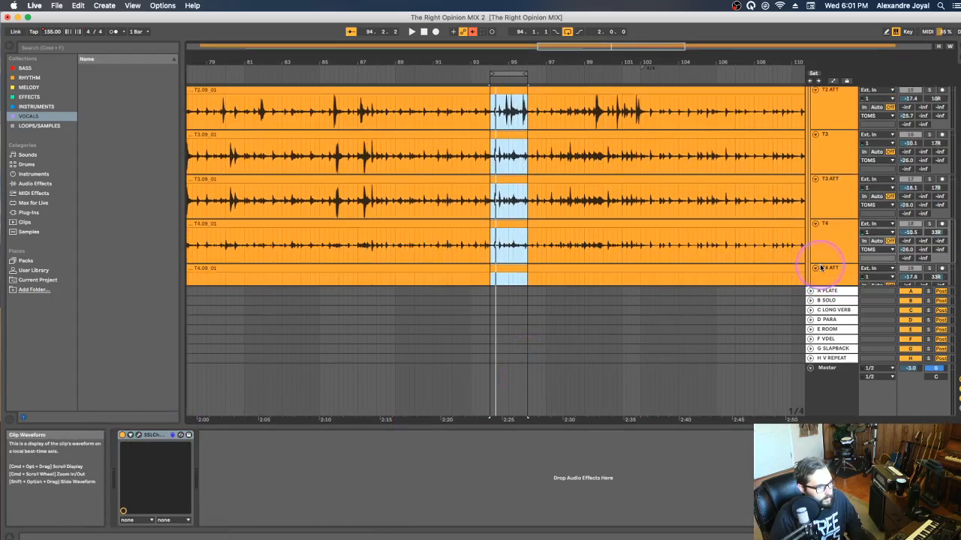
pyautogui.click(826, 274)
pyautogui.click(334, 435)
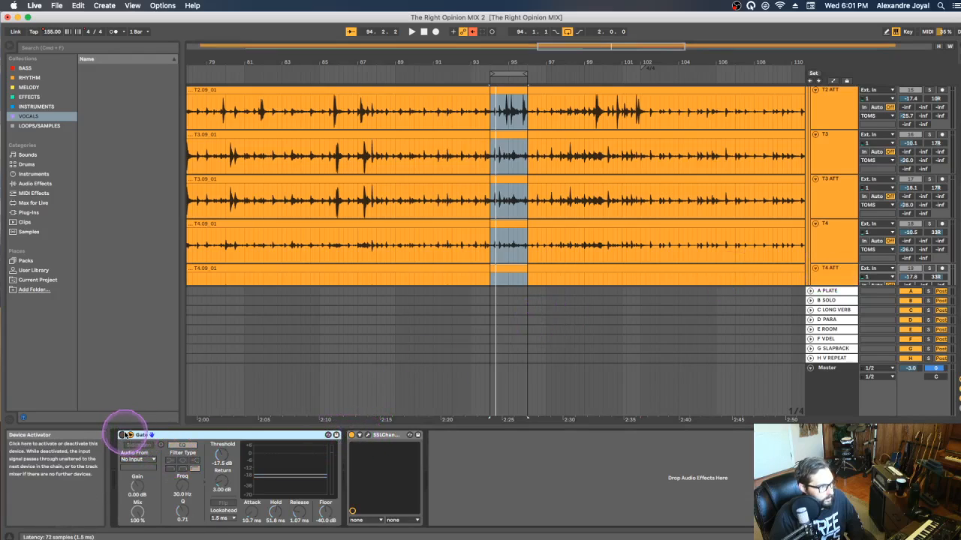
# - Return to the T1 track, play its soloed loop and open its SSLChannel to examine the EQ settings
pyautogui.scroll(5, 615, 280)
pyautogui.scroll(1, 616, 279)
pyautogui.click(828, 200)
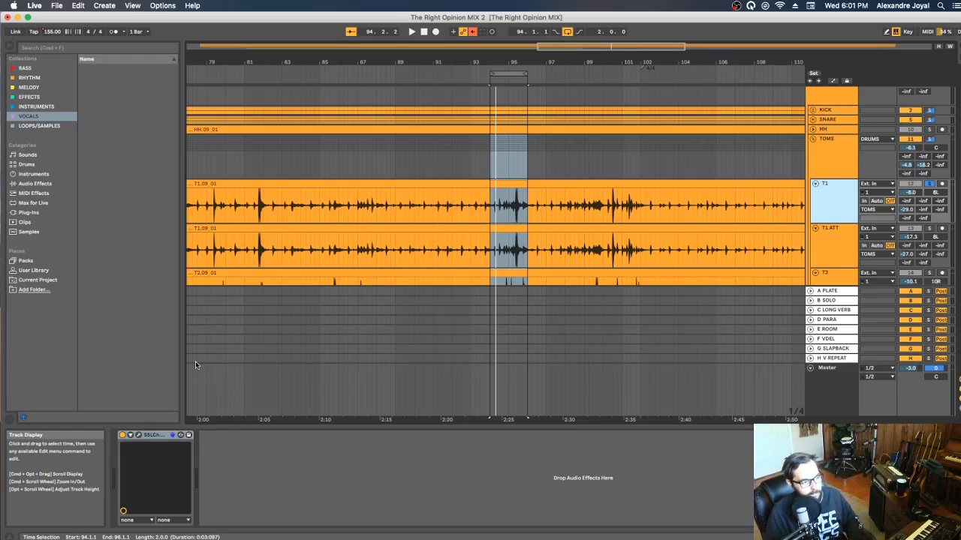
pyautogui.click(828, 200)
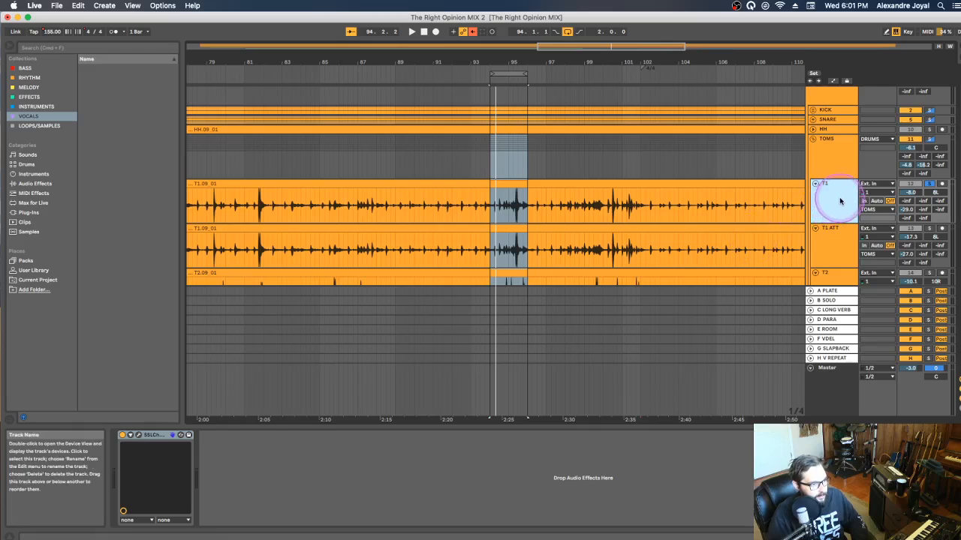
pyautogui.press('space')
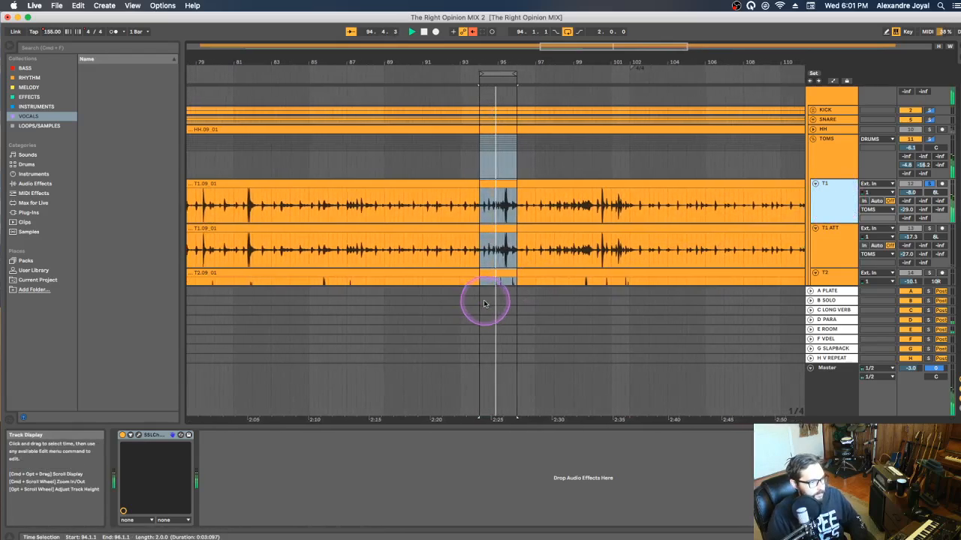
pyautogui.click(134, 435)
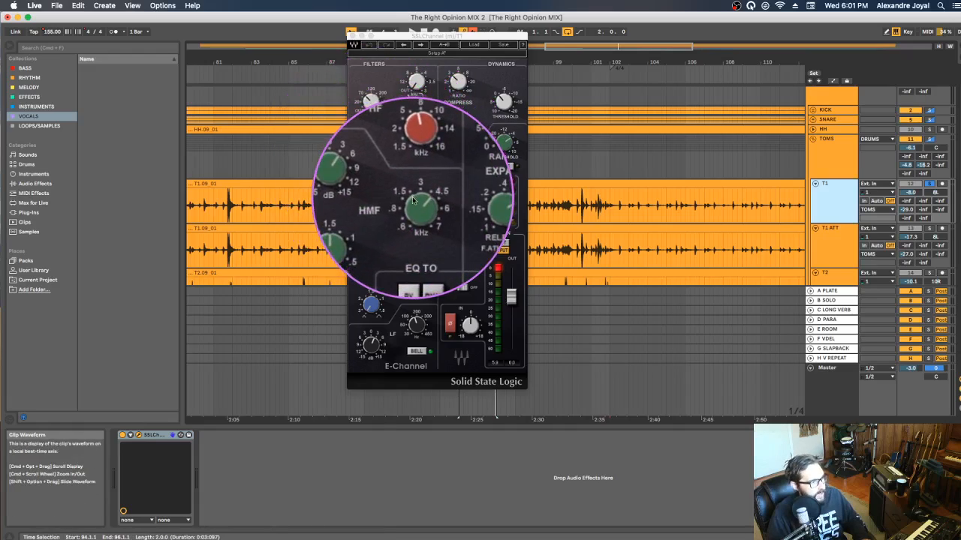
pyautogui.moveTo(417, 202)
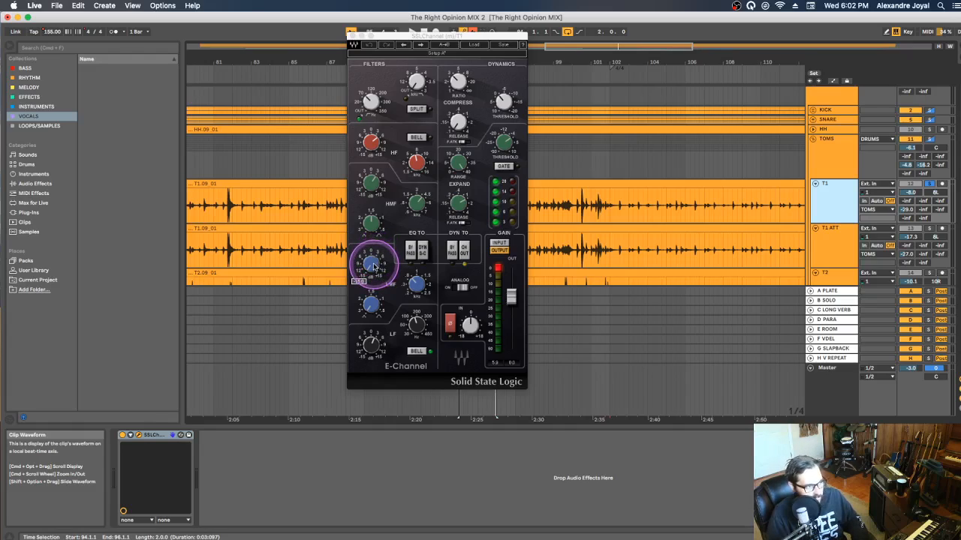
# - Play the soloed T1 loop while switching its SSLChannel off and on to compare the processed and dry tom
pyautogui.click(122, 435)
pyautogui.press('space')
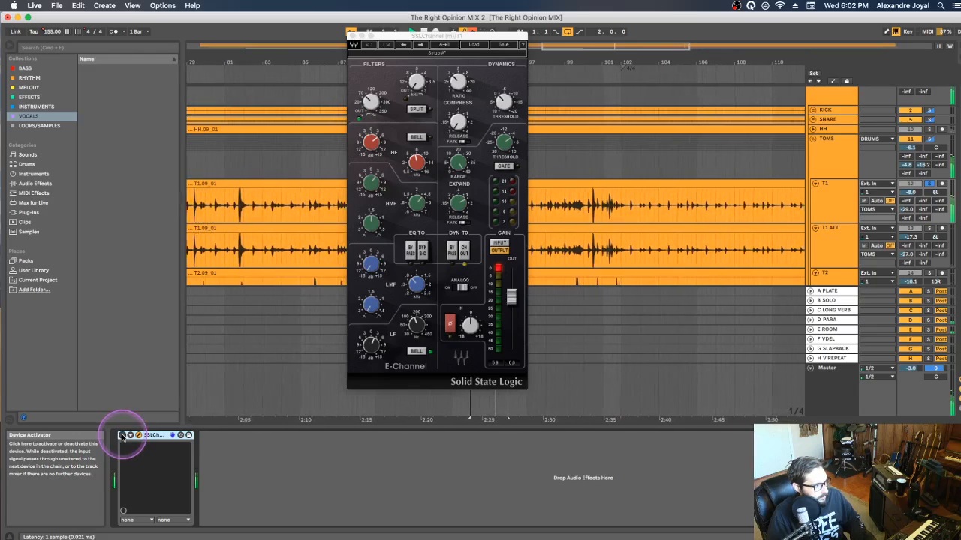
pyautogui.click(123, 435)
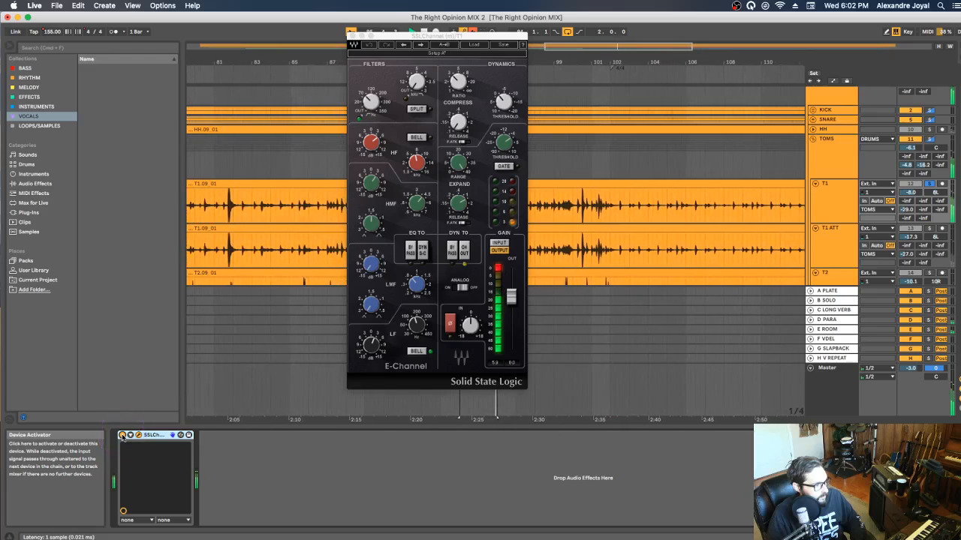
pyautogui.click(122, 436)
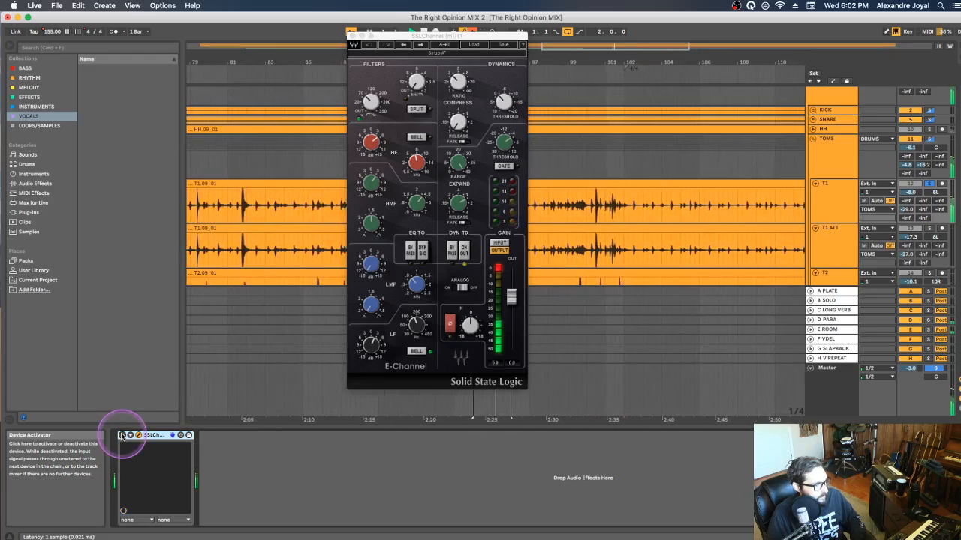
pyautogui.click(122, 436)
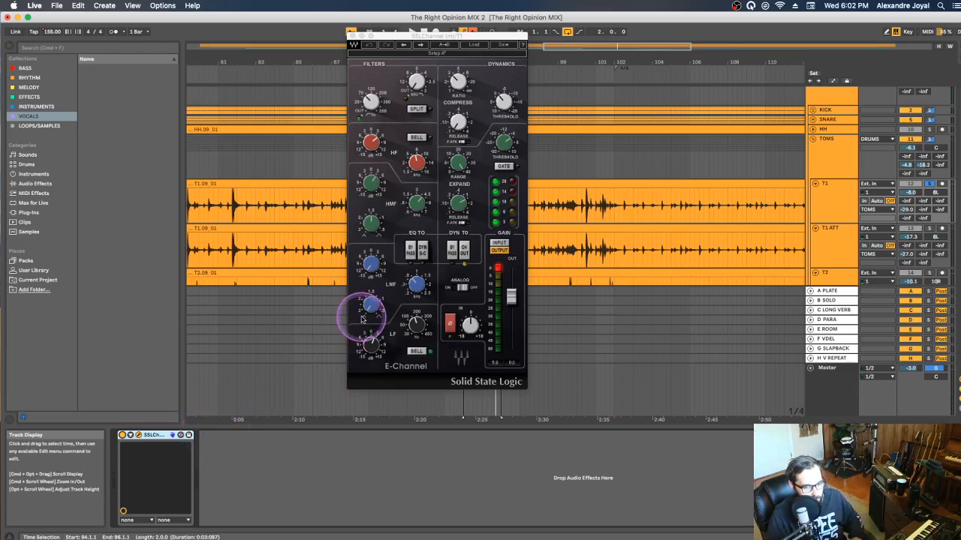
# - Close the SSLChannel on T1 and play the soloed T1 ATT loop while switching its Gate off and on
pyautogui.click(371, 263)
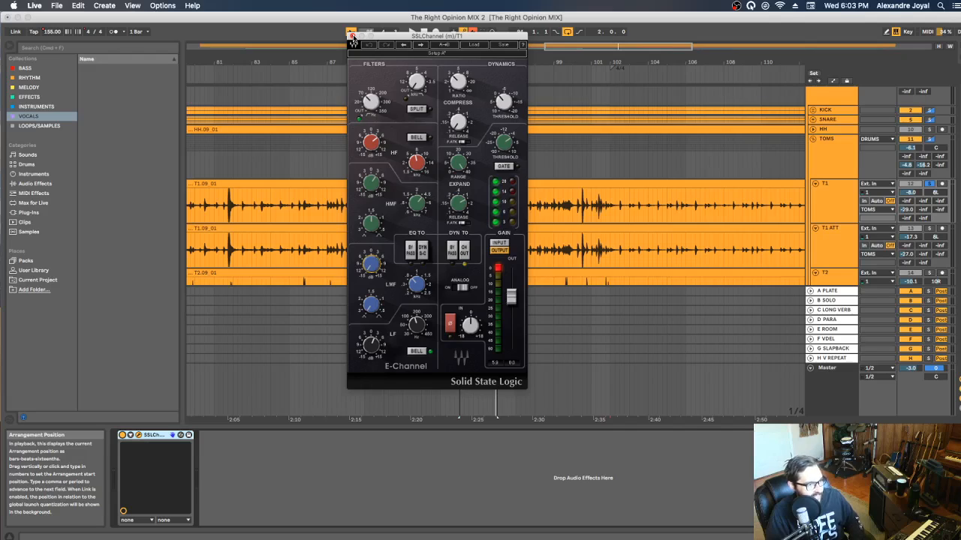
pyautogui.click(351, 36)
pyautogui.click(837, 237)
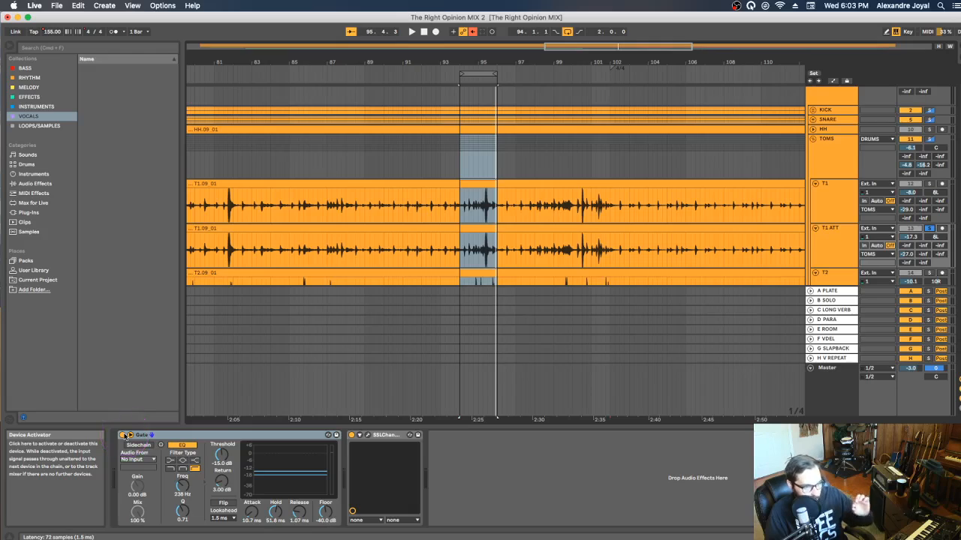
pyautogui.press('space')
pyautogui.click(124, 435)
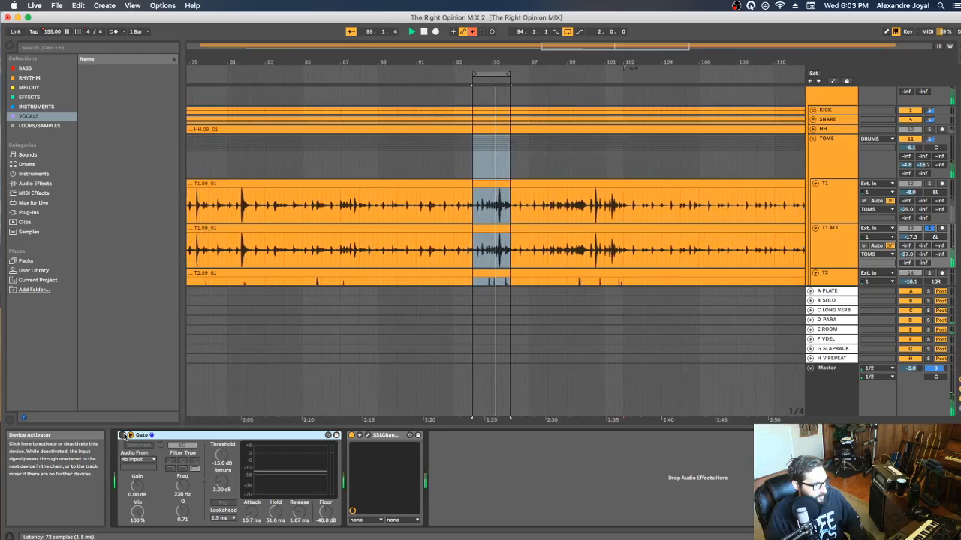
pyautogui.click(124, 435)
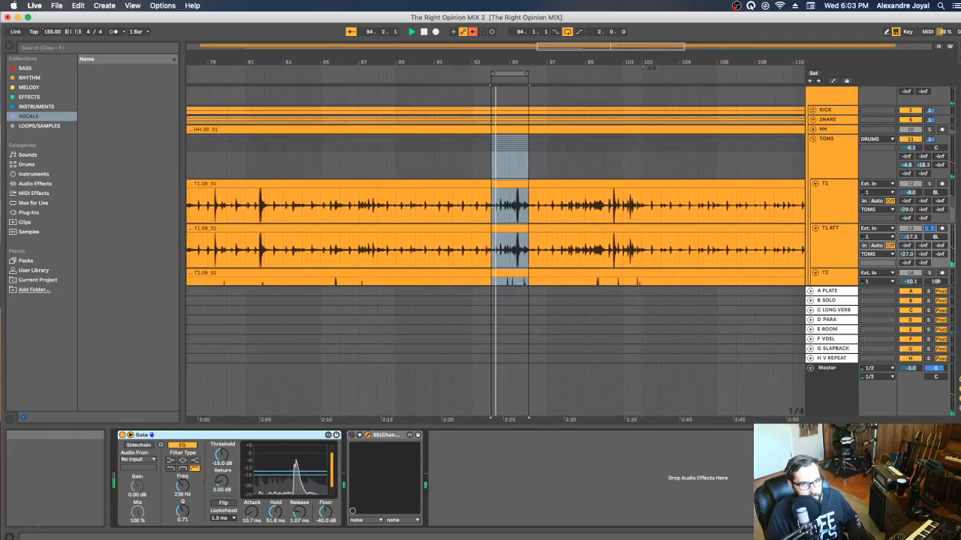
# - Examine the EQ settings in the SSLChannel on T1 ATT and switch the device back on
pyautogui.moveTo(960, 142); pyautogui.dragTo(515, 59)
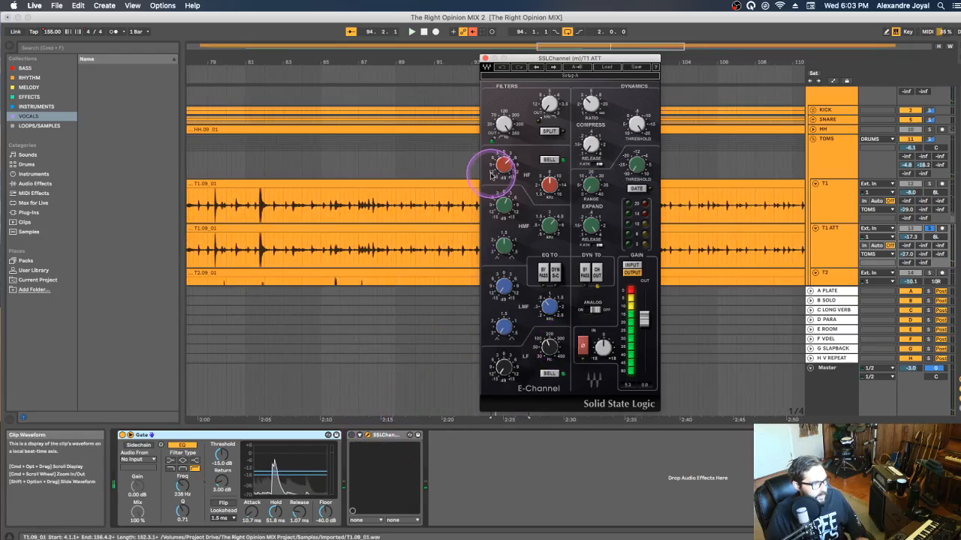
pyautogui.moveTo(507, 128)
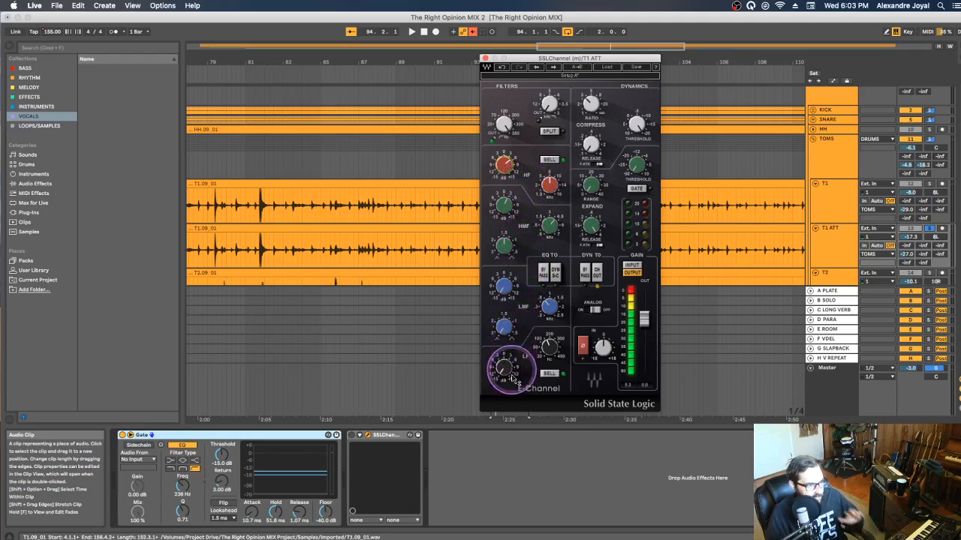
pyautogui.click(355, 436)
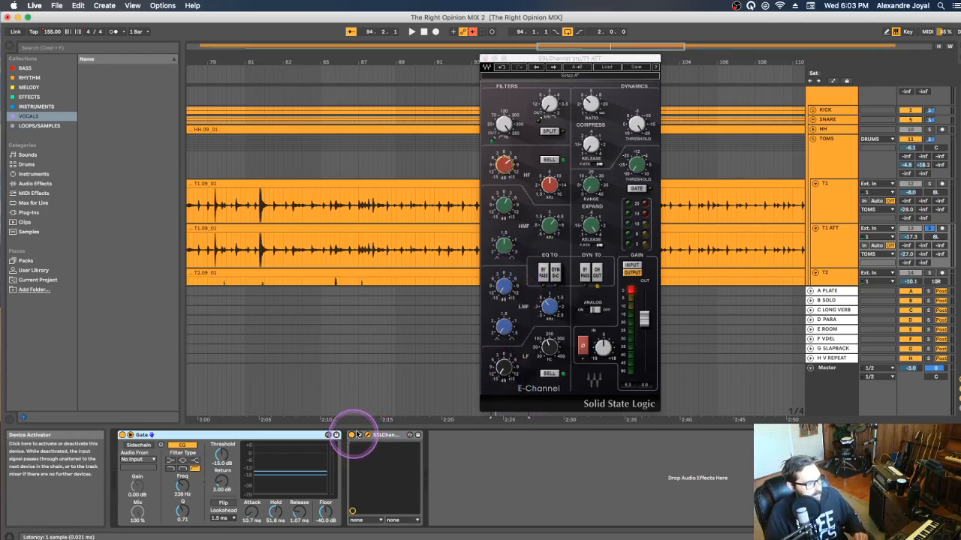
pyautogui.click(504, 164)
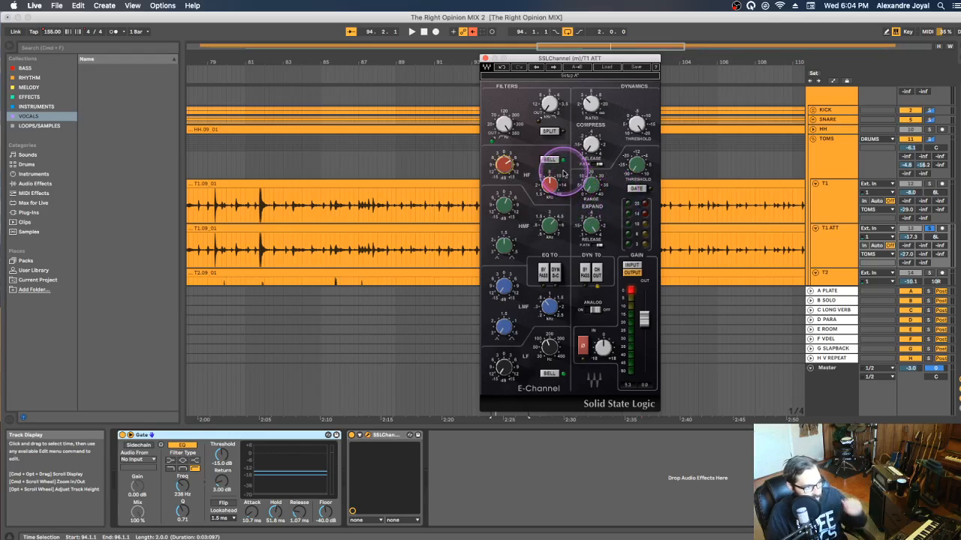
pyautogui.click(485, 58)
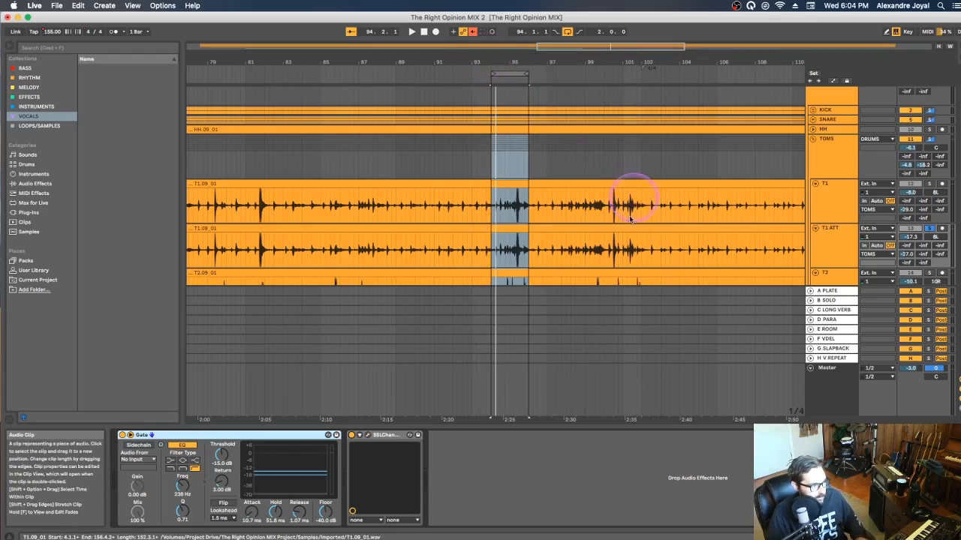
# - Audition the loop with T1 added to the soloed T1 ATT, and switch the solo to the whole TOMS group
pyautogui.press('space')
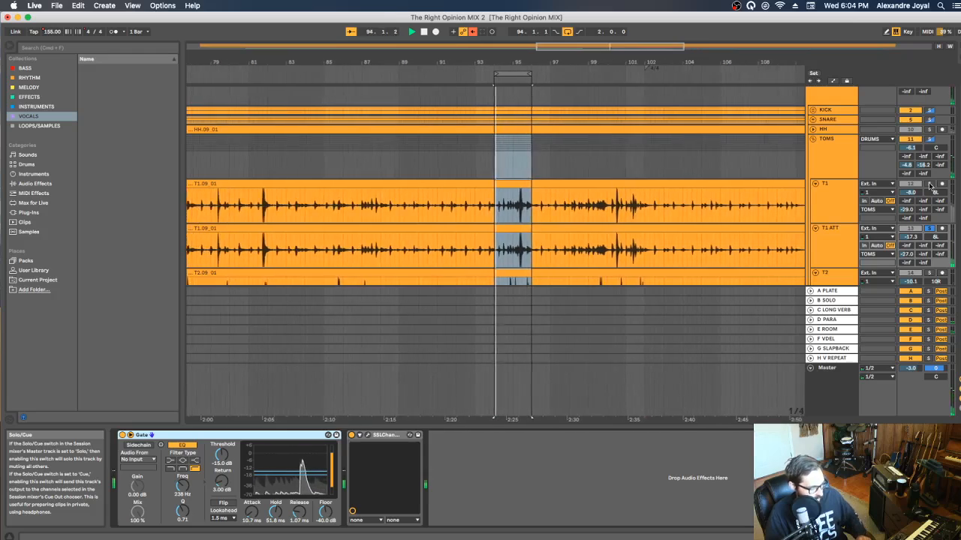
pyautogui.click(930, 186)
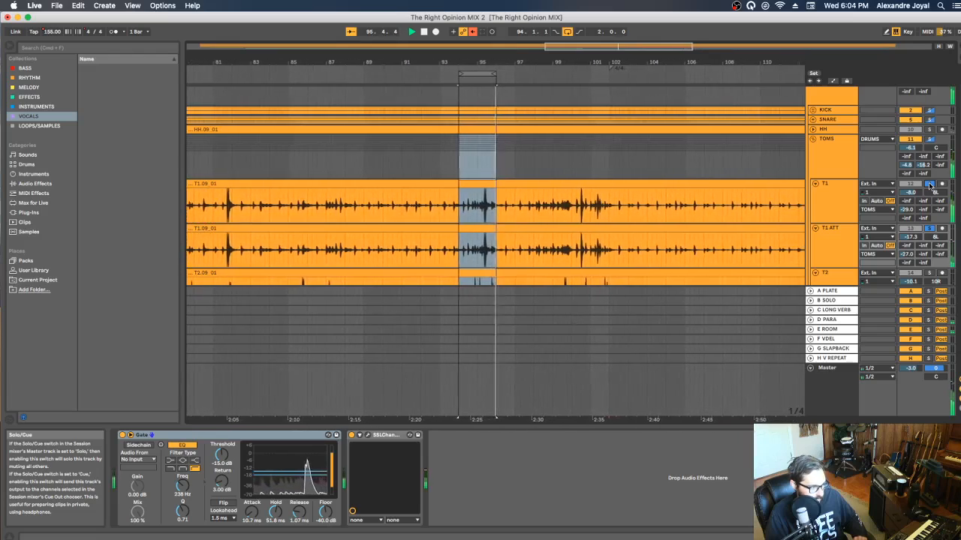
pyautogui.click(930, 140)
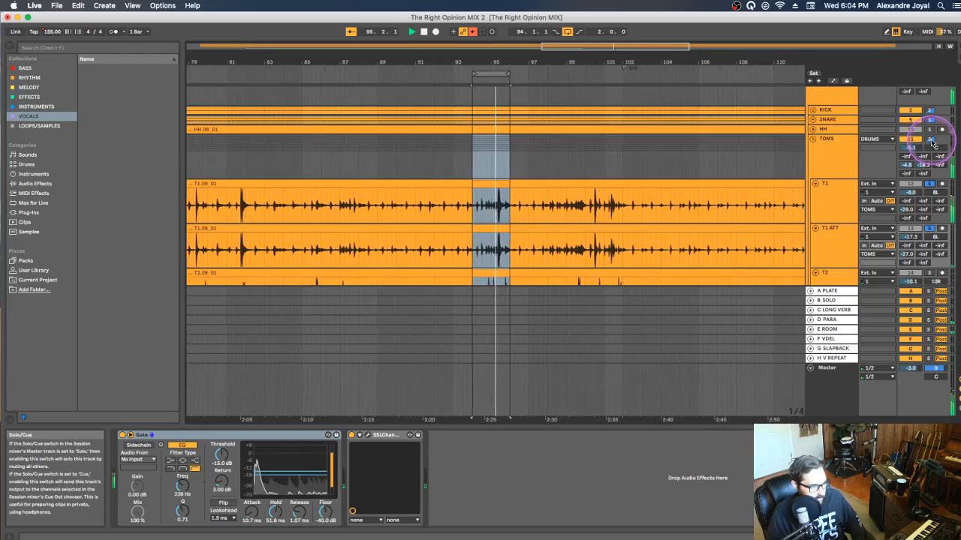
pyautogui.press('space')
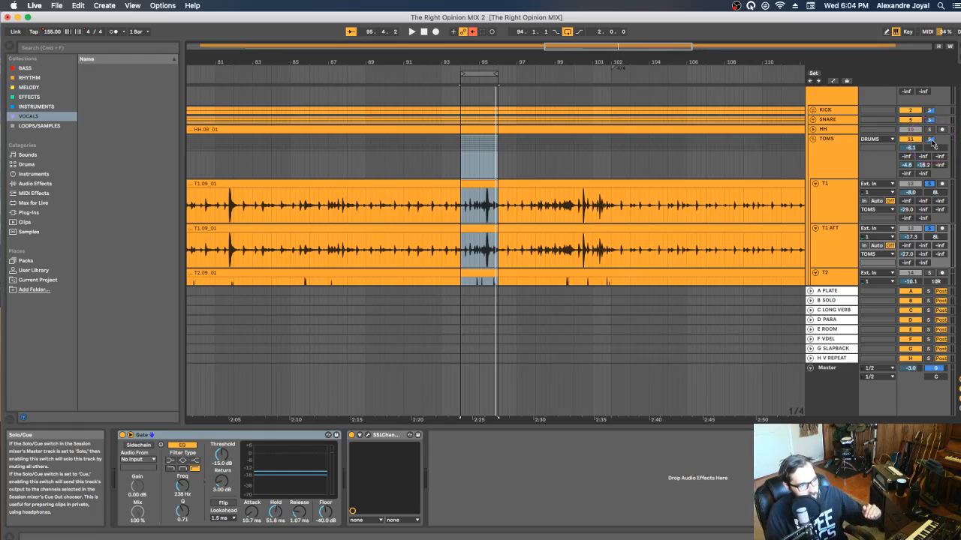
pyautogui.click(931, 140)
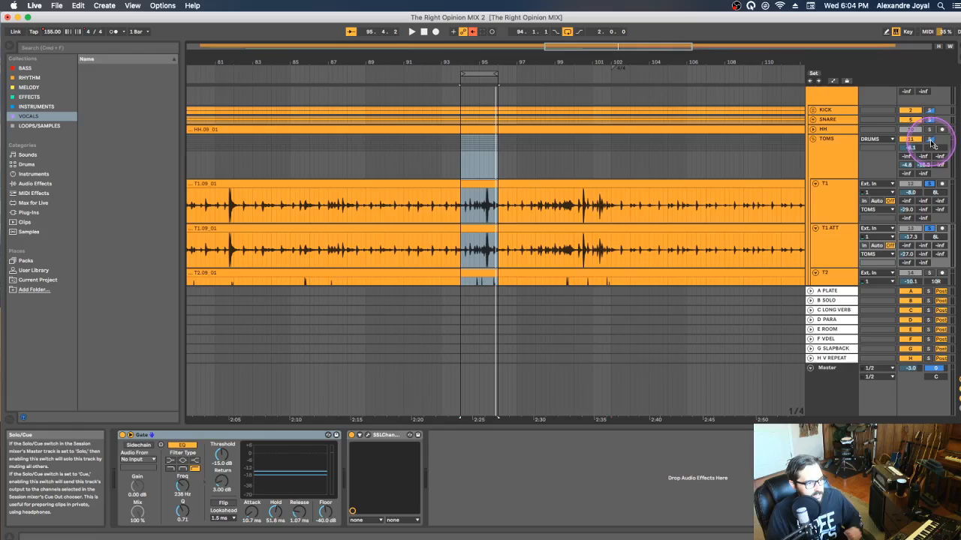
pyautogui.click(928, 140)
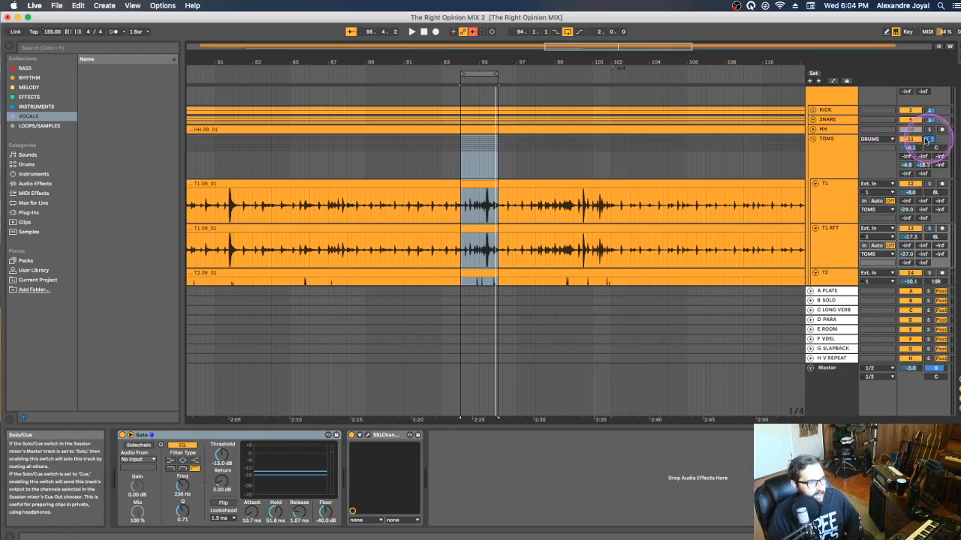
# - Review the device chains of the remaining tom tracks in turn, from T2 and T2 ATT through T4 ATT
pyautogui.click(852, 148)
pyautogui.scroll(-5, 829, 153)
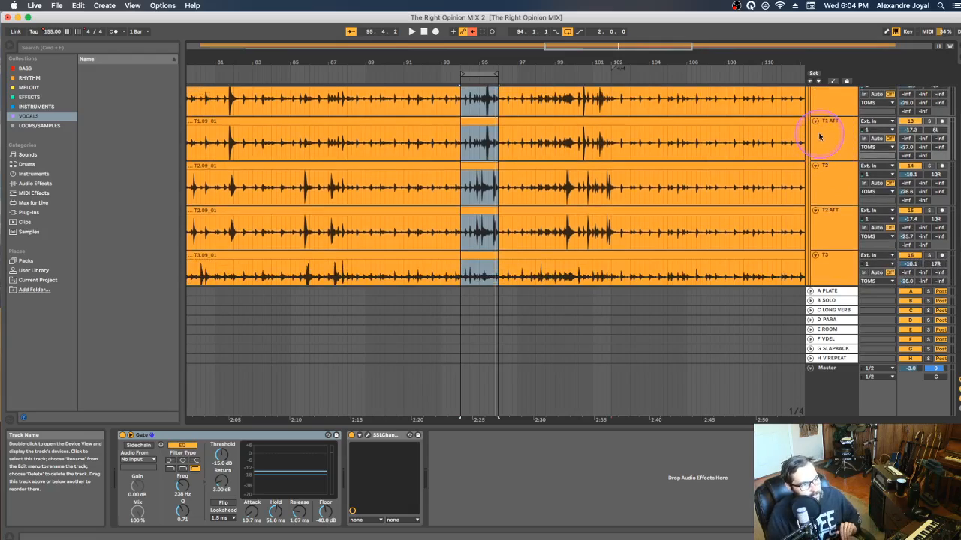
pyautogui.click(829, 170)
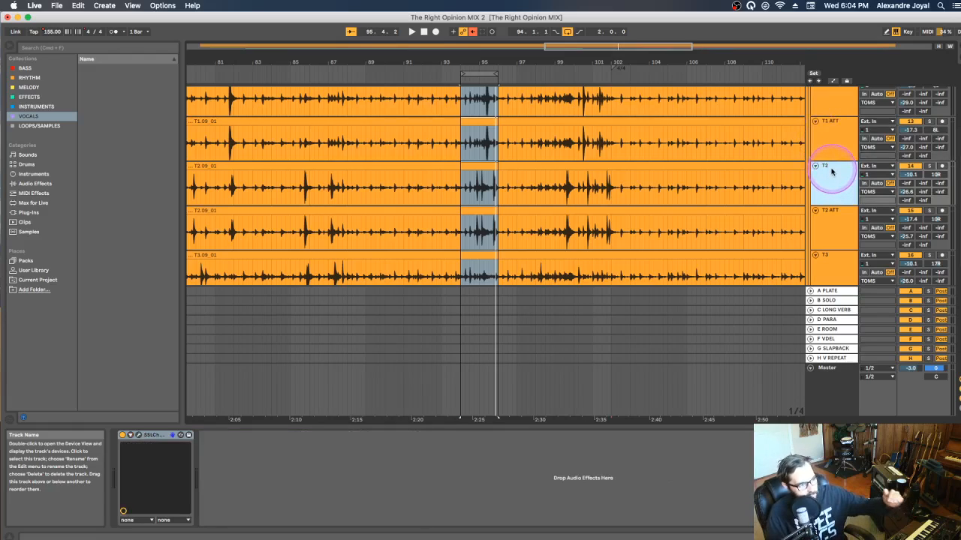
pyautogui.click(839, 233)
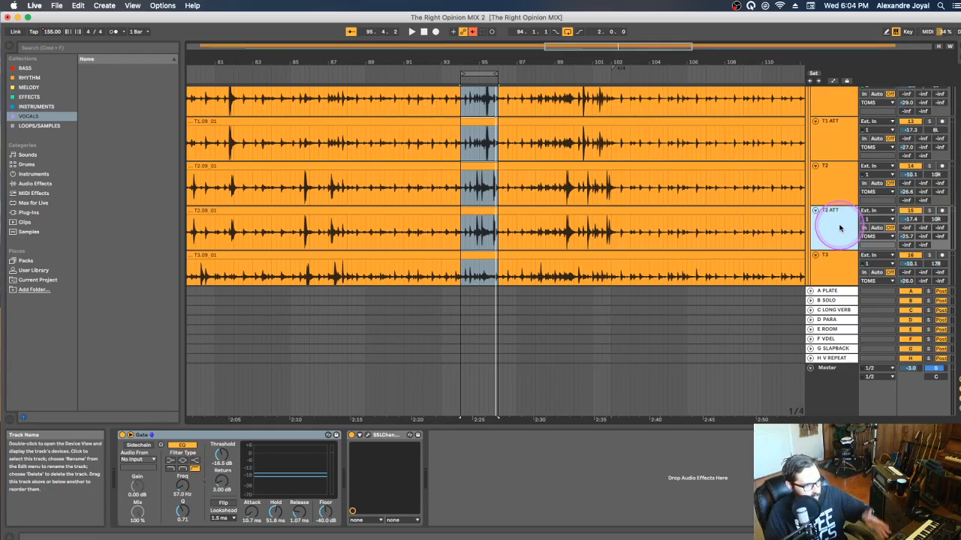
pyautogui.scroll(-3, 840, 214)
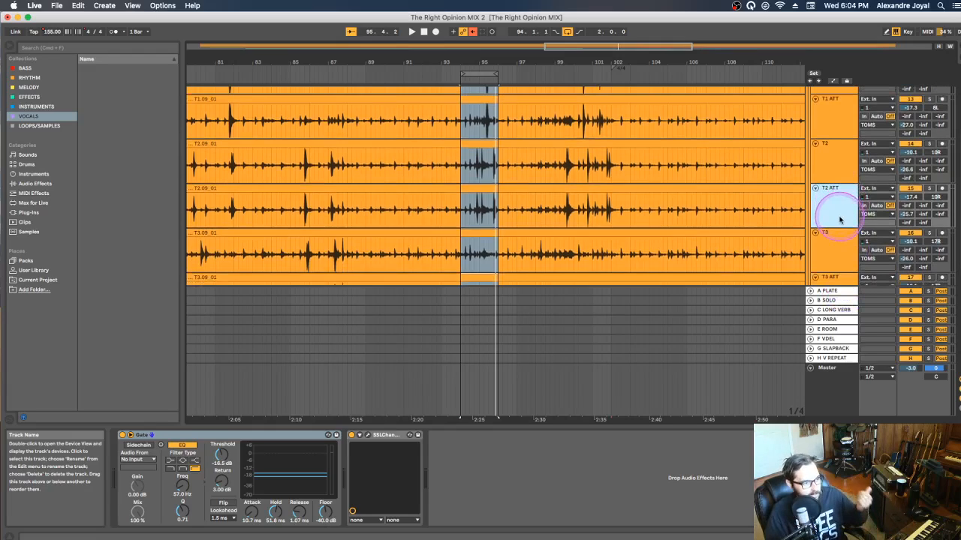
pyautogui.click(836, 218)
pyautogui.click(840, 239)
pyautogui.scroll(-1, 839, 247)
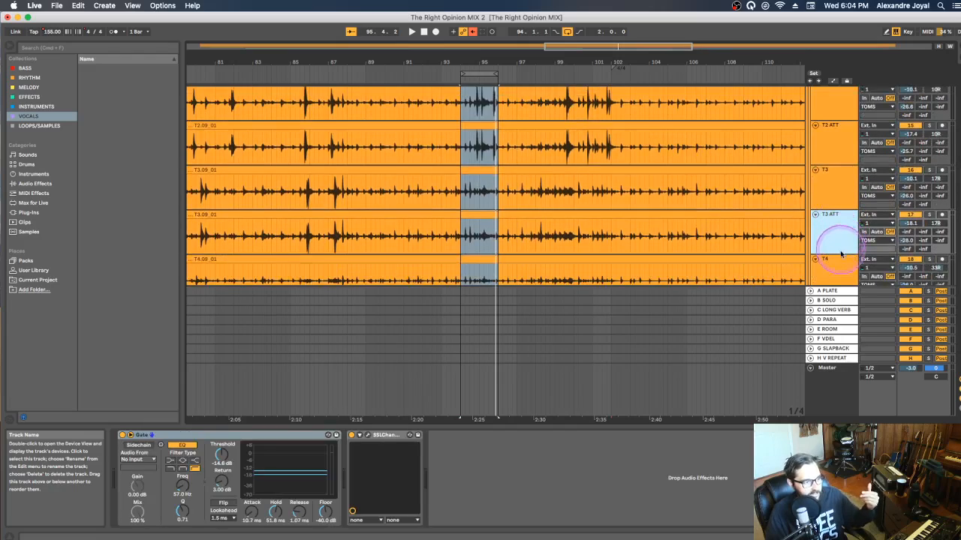
pyautogui.click(841, 257)
pyautogui.scroll(-2, 842, 258)
pyautogui.click(840, 270)
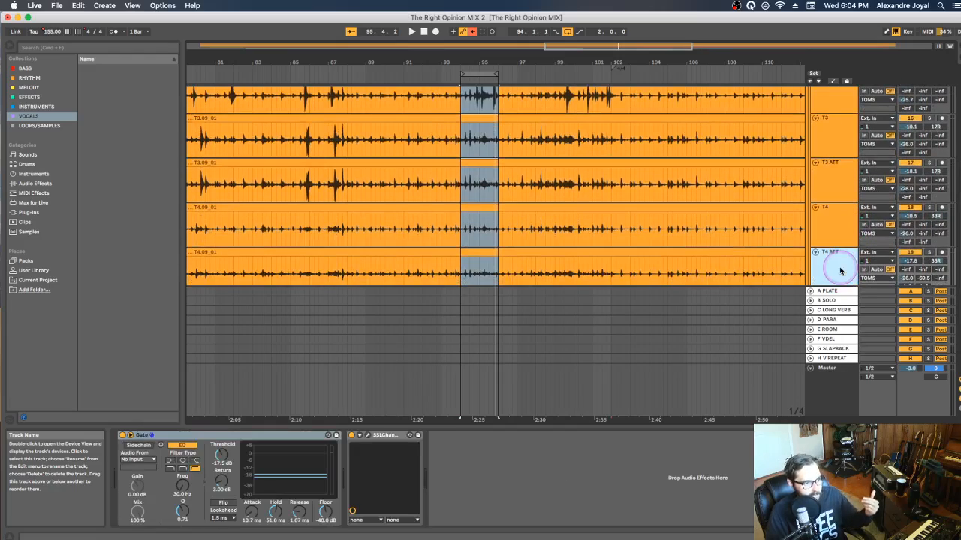
# - Return to the T2 track and open its SSLChannel to examine the filter and EQ settings
pyautogui.scroll(3, 821, 214)
pyautogui.click(824, 218)
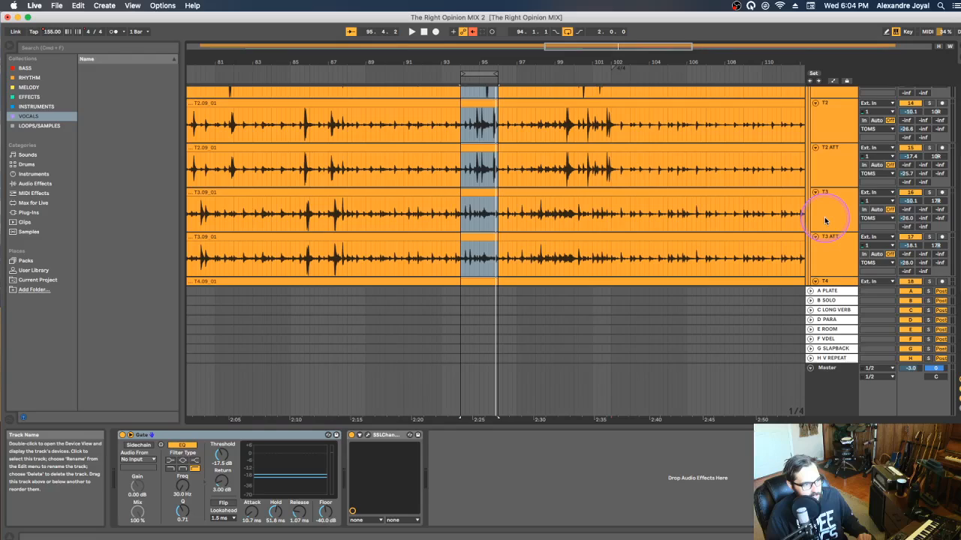
pyautogui.click(837, 169)
pyautogui.click(642, 227)
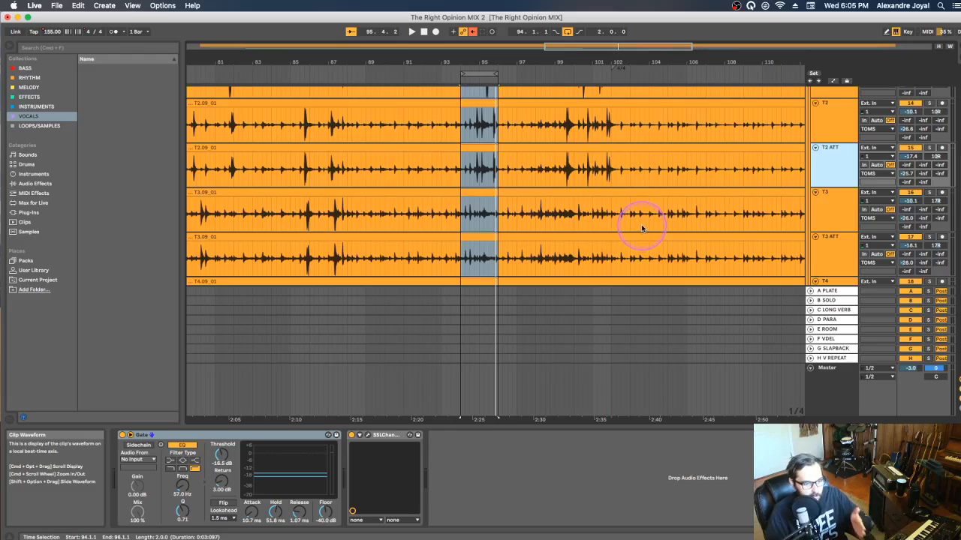
pyautogui.click(822, 128)
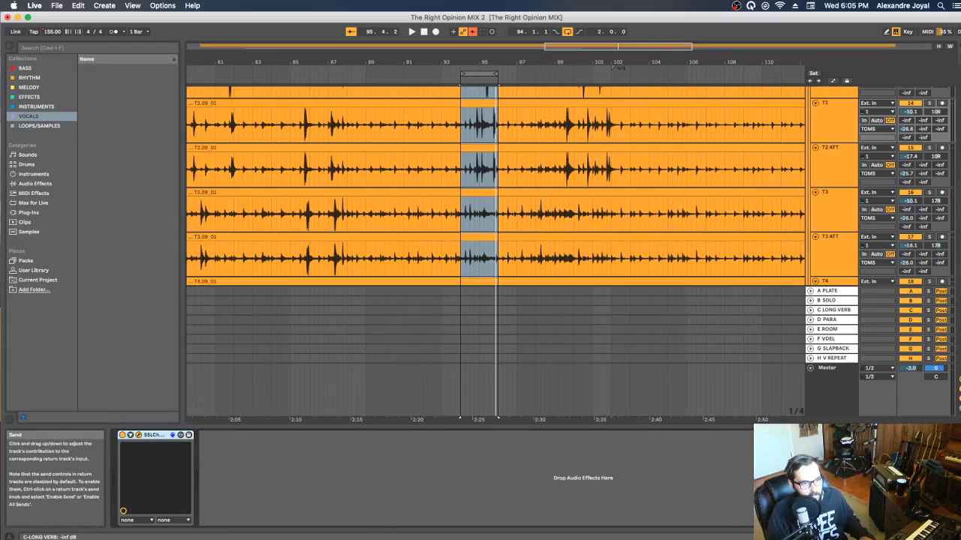
pyautogui.moveTo(960, 195); pyautogui.dragTo(441, 189)
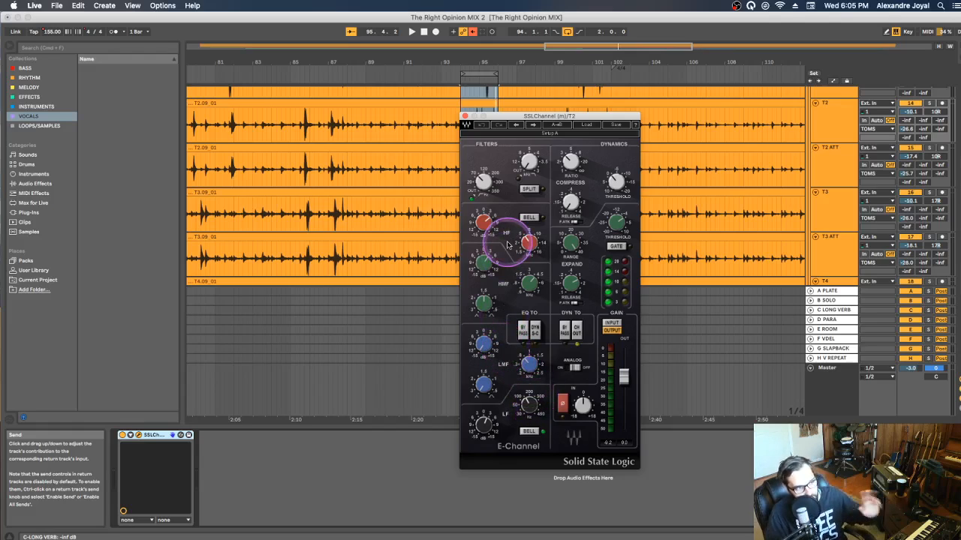
pyautogui.click(465, 118)
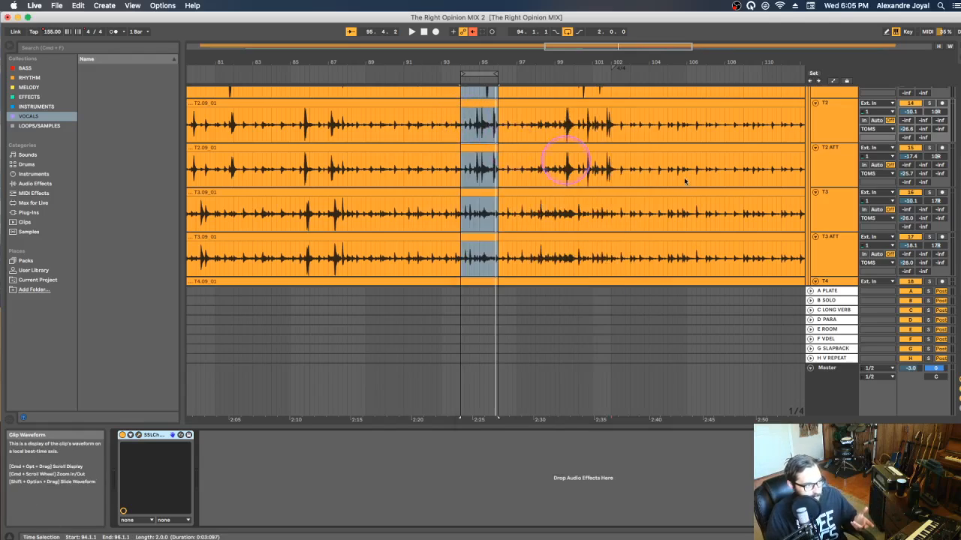
# - Open the SSLChannel on T3 to examine its EQ settings, and close it
pyautogui.scroll(1, 686, 180)
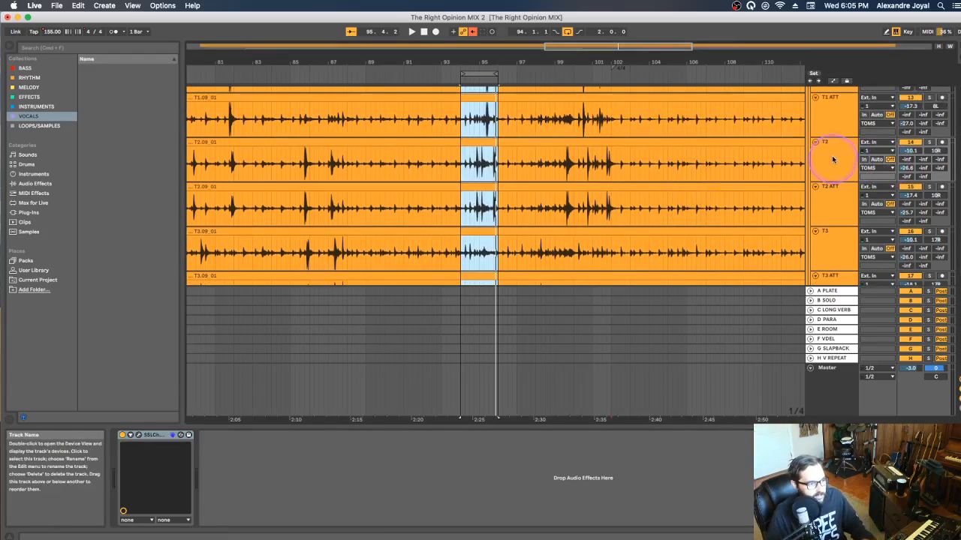
pyautogui.click(838, 238)
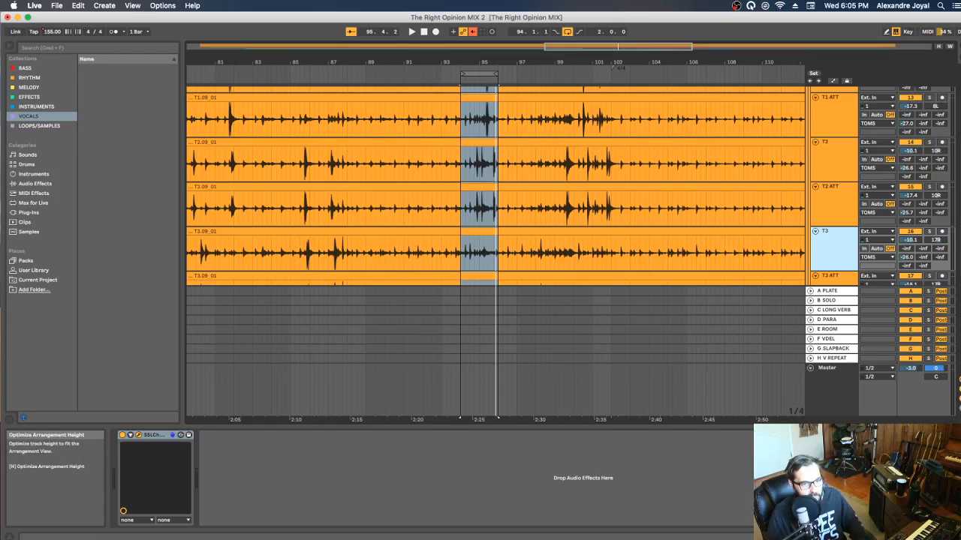
pyautogui.moveTo(477, 32); pyautogui.dragTo(407, 46)
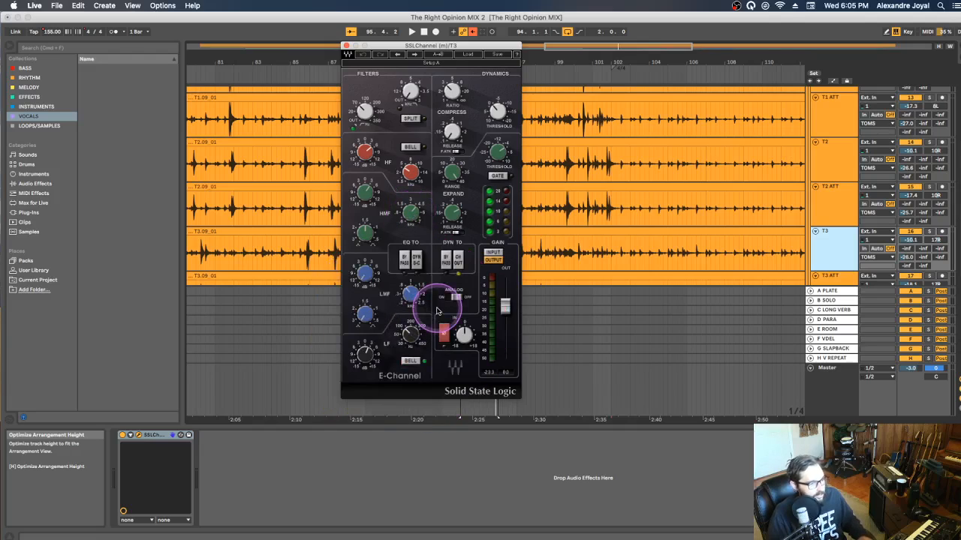
pyautogui.click(345, 46)
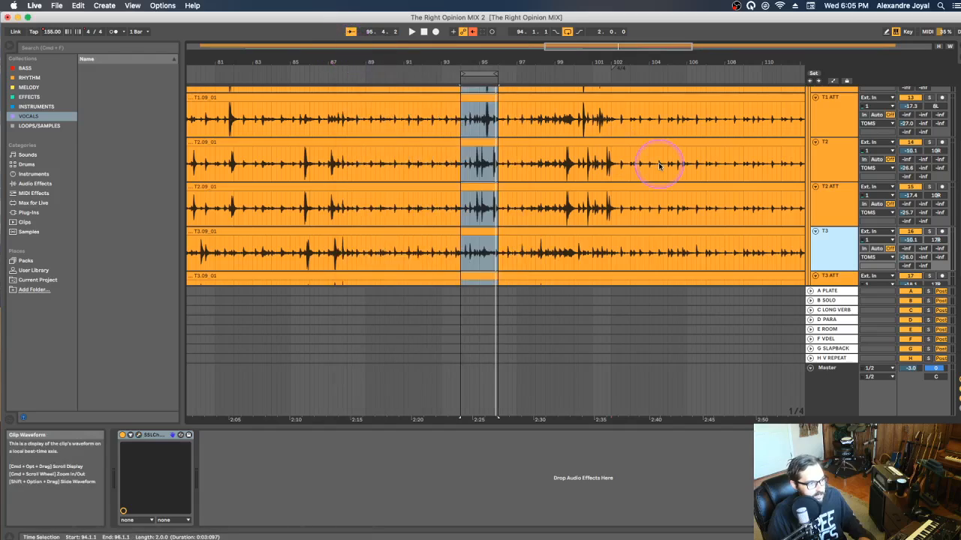
# - Open the SSLChannel on T4 to examine its high-frequency EQ and filter settings, and close it
pyautogui.scroll(-3, 713, 192)
pyautogui.click(826, 253)
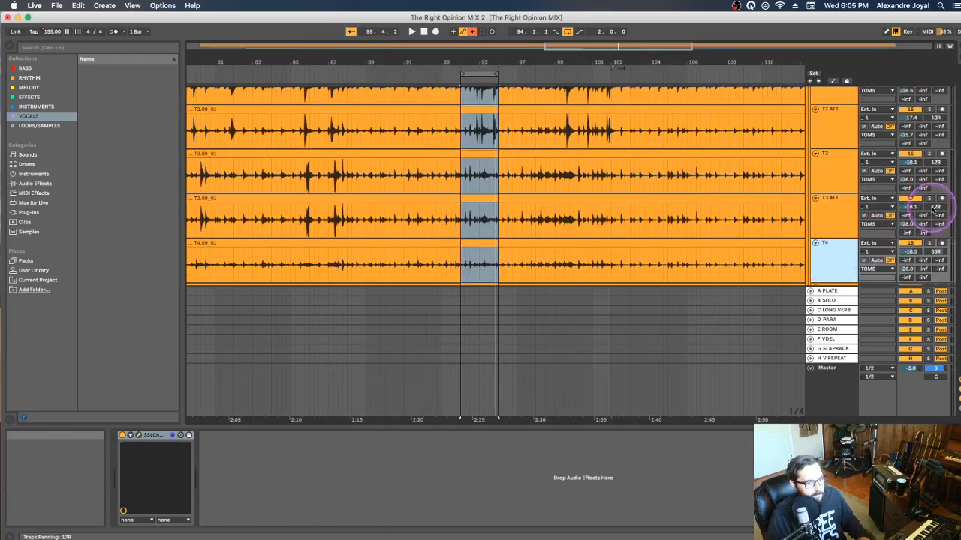
pyautogui.click(135, 436)
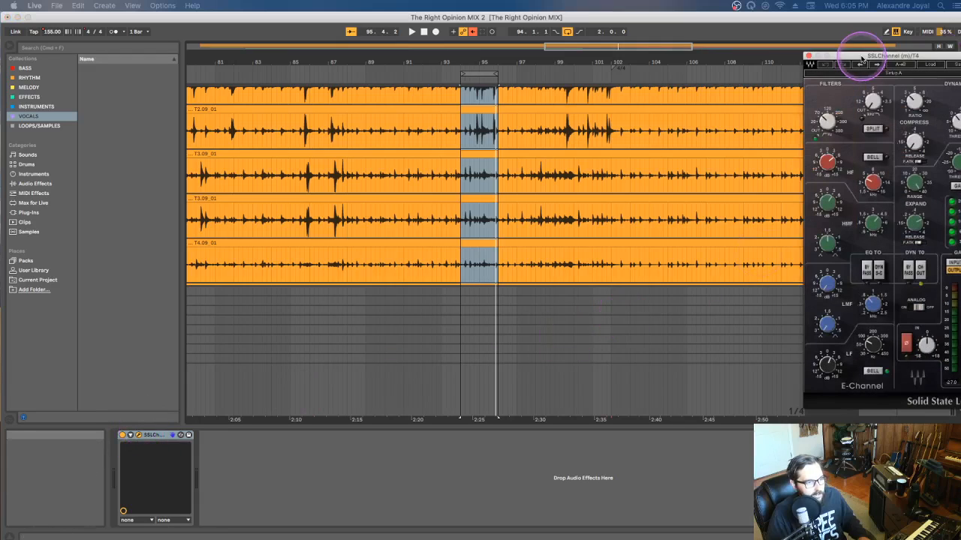
pyautogui.moveTo(863, 60); pyautogui.dragTo(469, 63)
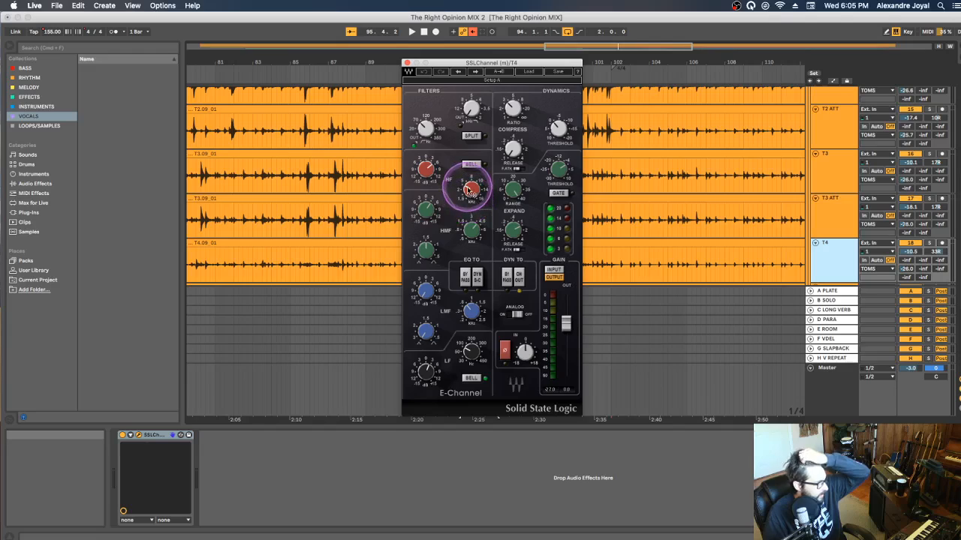
pyautogui.moveTo(468, 199)
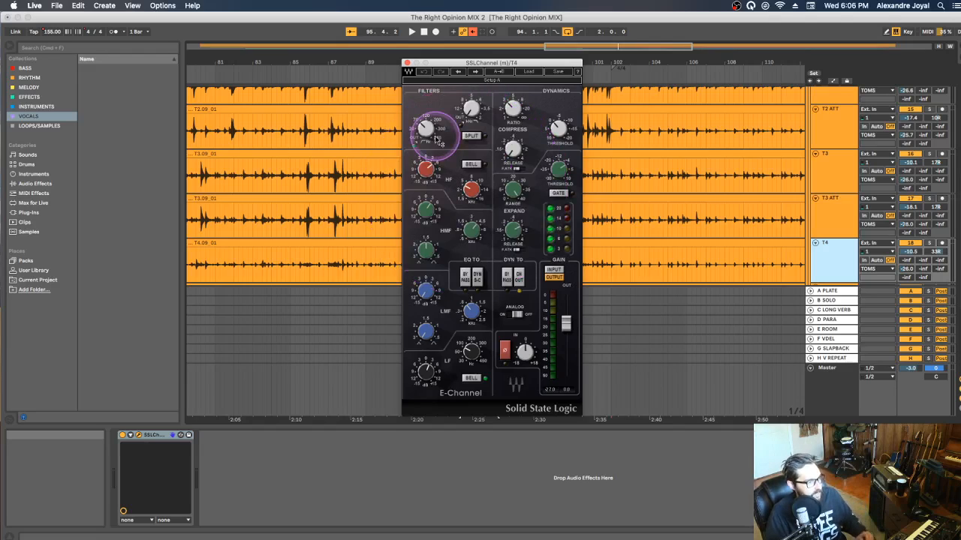
pyautogui.click(407, 62)
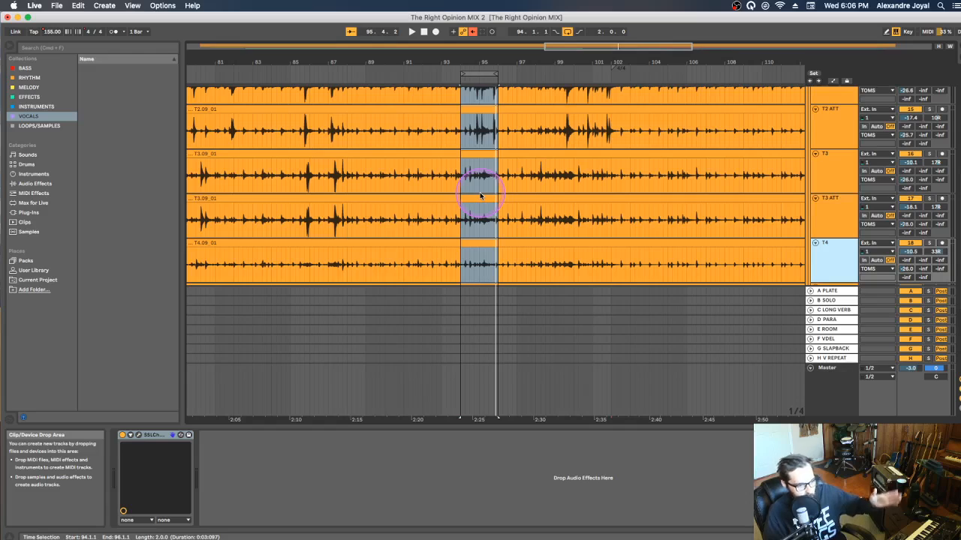
# - Turn off solo on the TOMS group
pyautogui.scroll(2, 835, 222)
pyautogui.scroll(2, 836, 223)
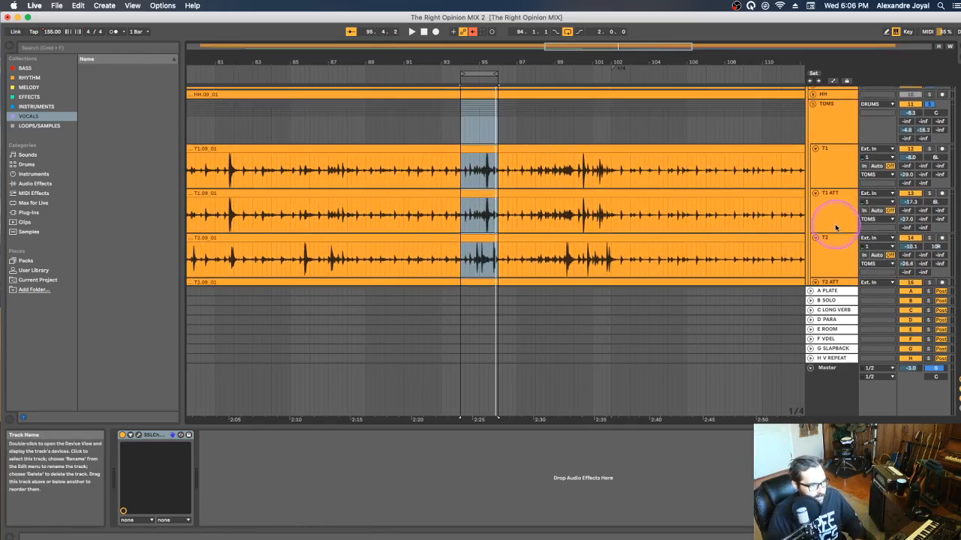
pyautogui.click(927, 105)
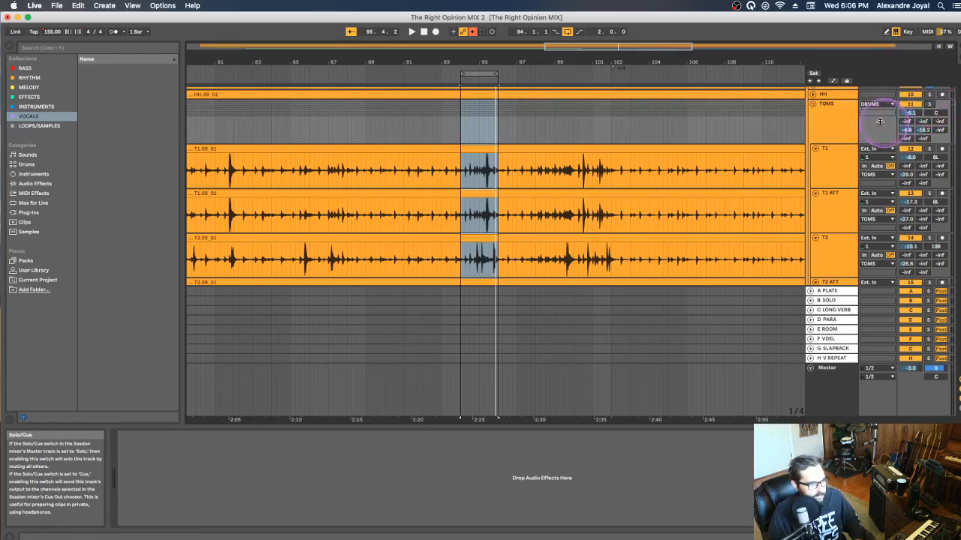
# - Play the two-bar loop from bar 94, muting and unmuting the TOMS group to compare the drum mix, and stop playback
pyautogui.scroll(2, 931, 127)
pyautogui.scroll(2, 931, 145)
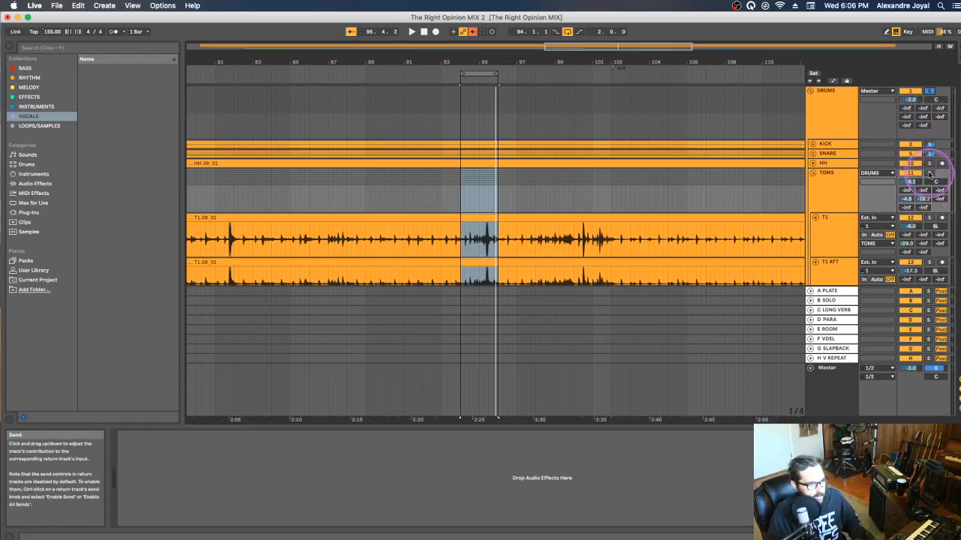
pyautogui.press('space')
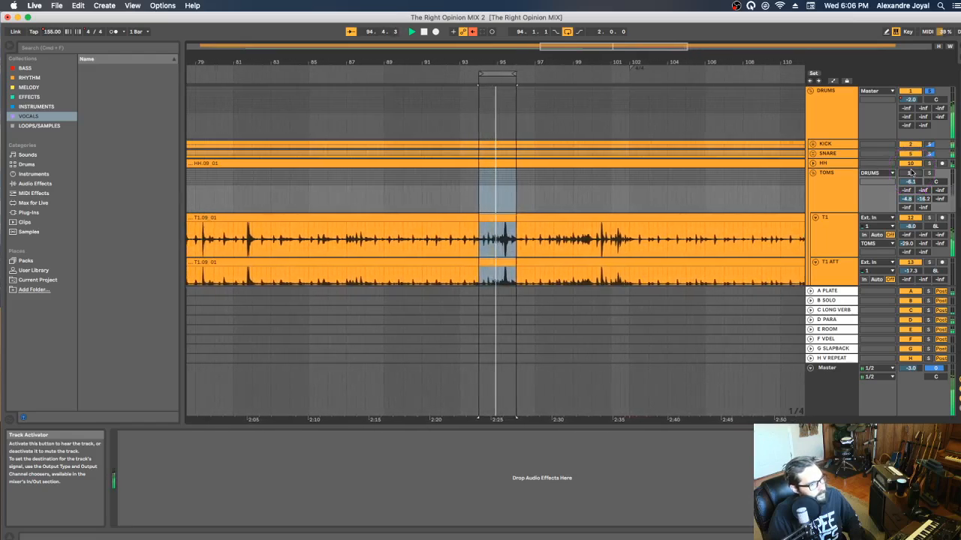
pyautogui.click(911, 172)
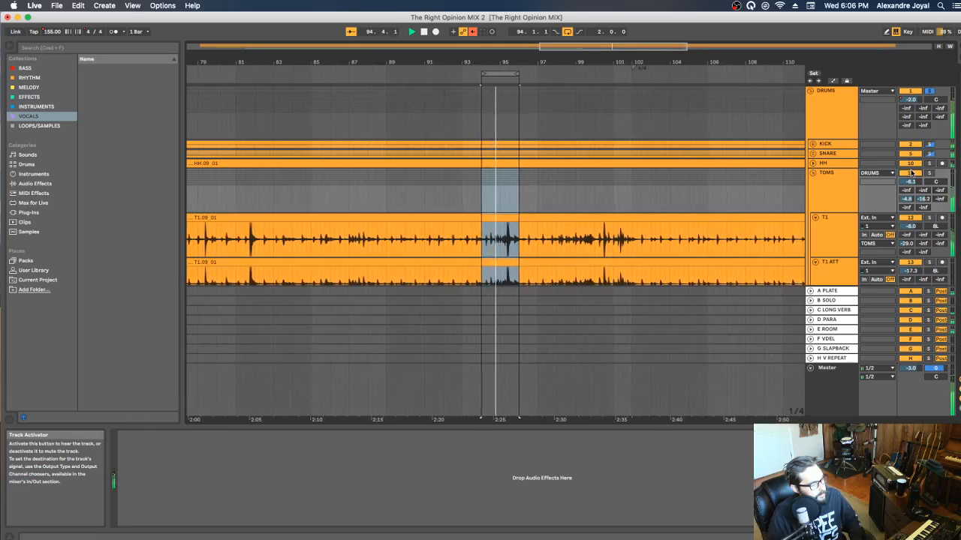
pyautogui.click(911, 173)
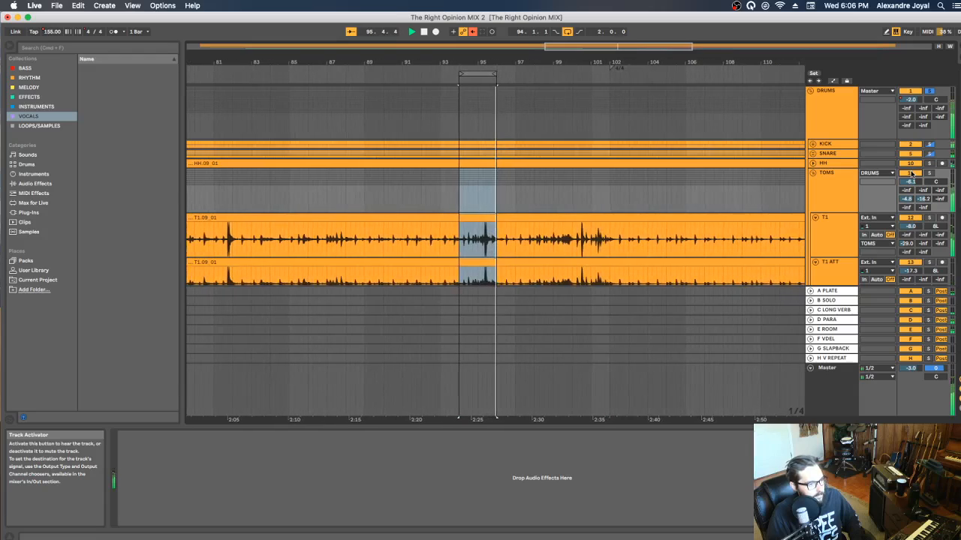
pyautogui.press('space')
pyautogui.click(772, 193)
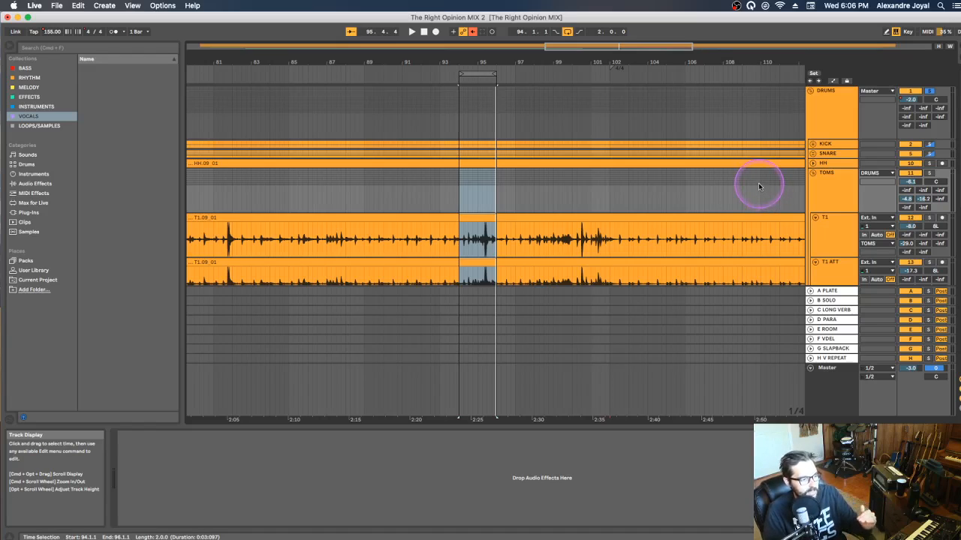
# - Look over the remaining tom tracks and fold the TOMS group
pyautogui.scroll(-10, 758, 186)
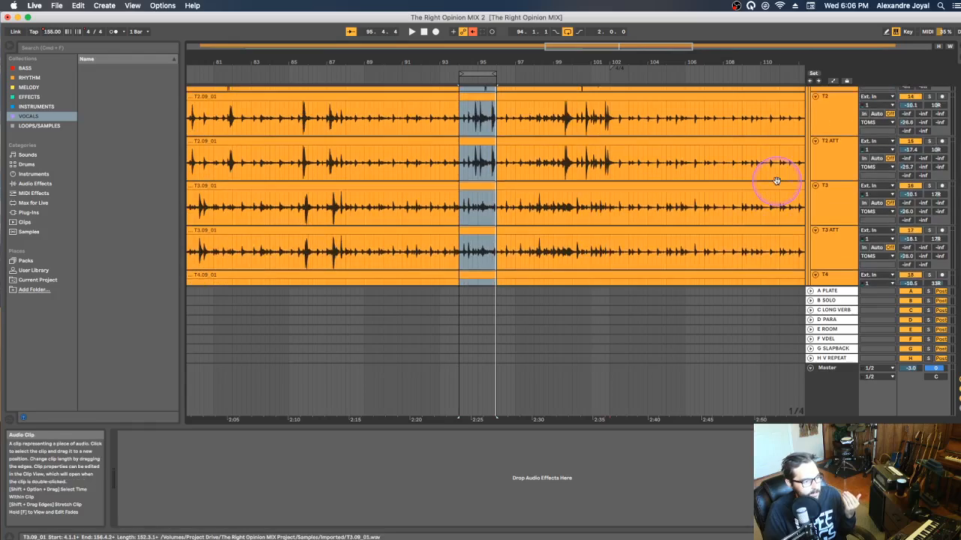
pyautogui.scroll(-5, 776, 181)
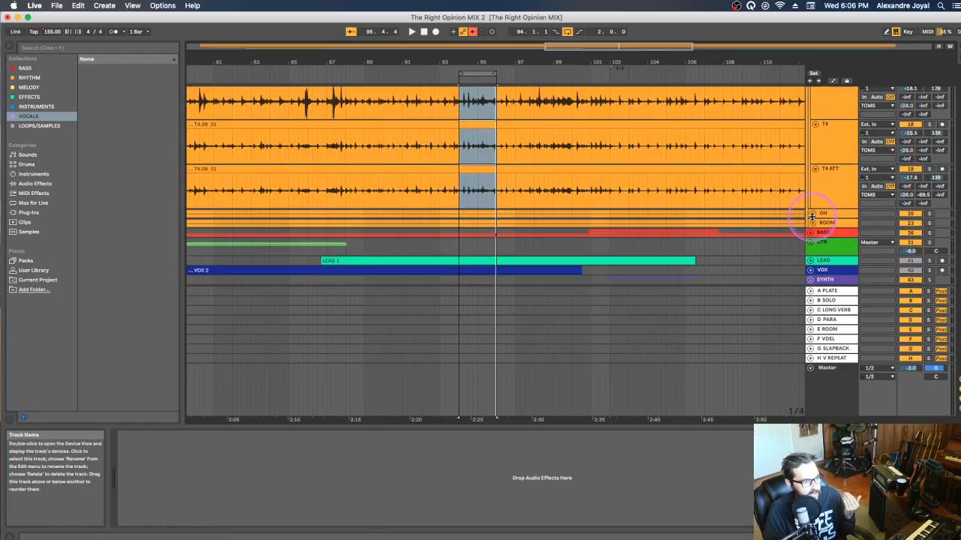
pyautogui.scroll(8, 812, 215)
pyautogui.scroll(3, 812, 214)
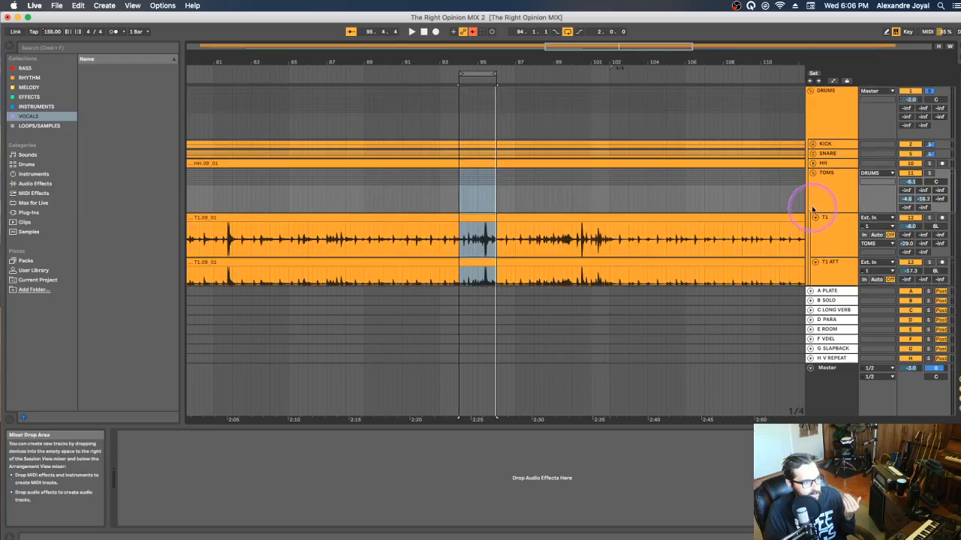
pyautogui.click(811, 173)
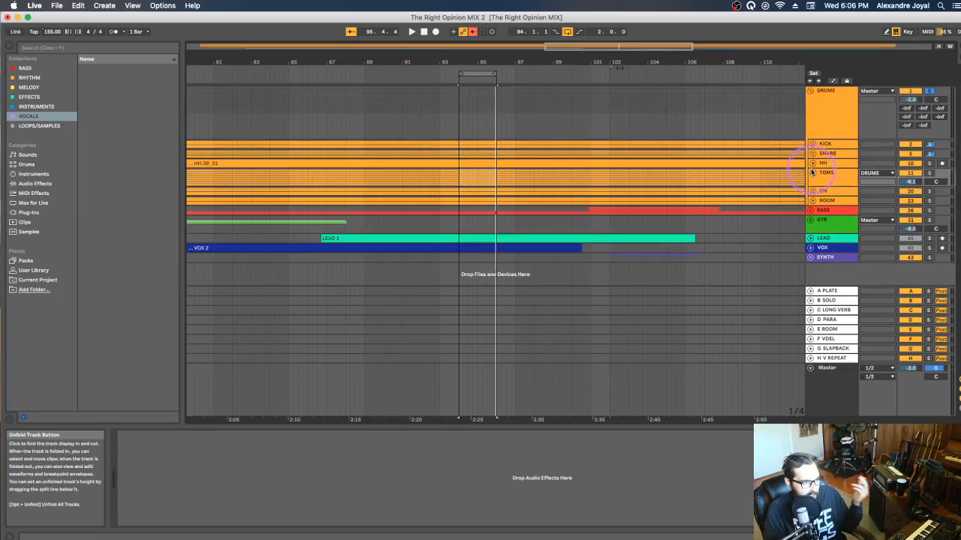